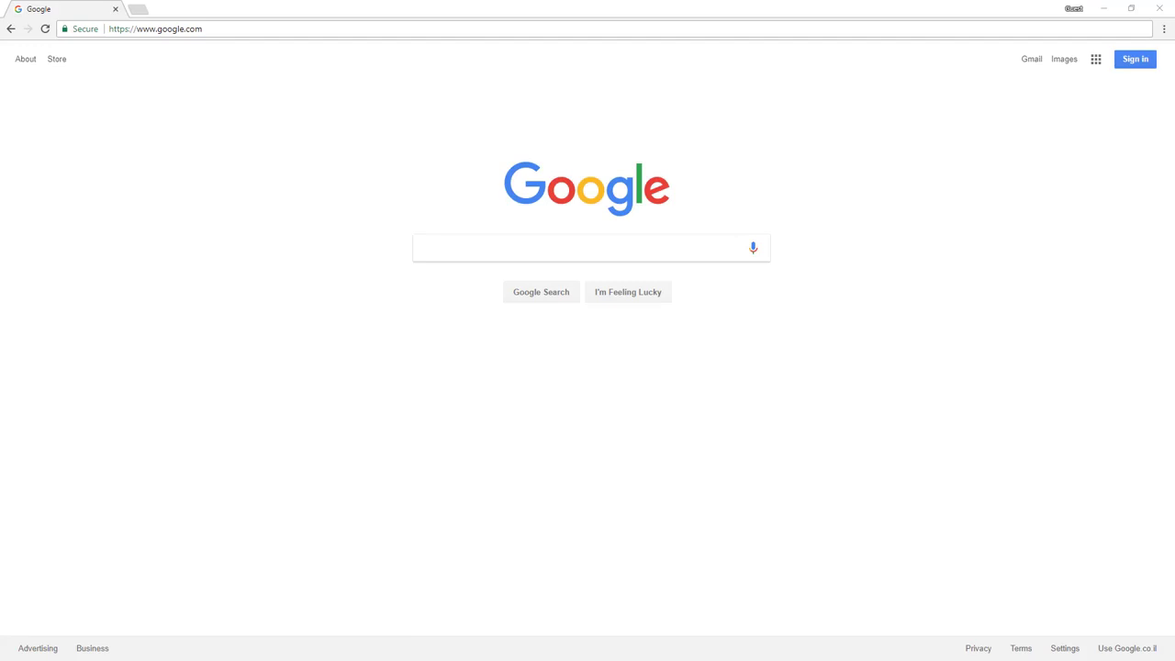
Search for Wall Street Journal and open the wsj.com result
{"action": "type", "text": "Wall Street J"}
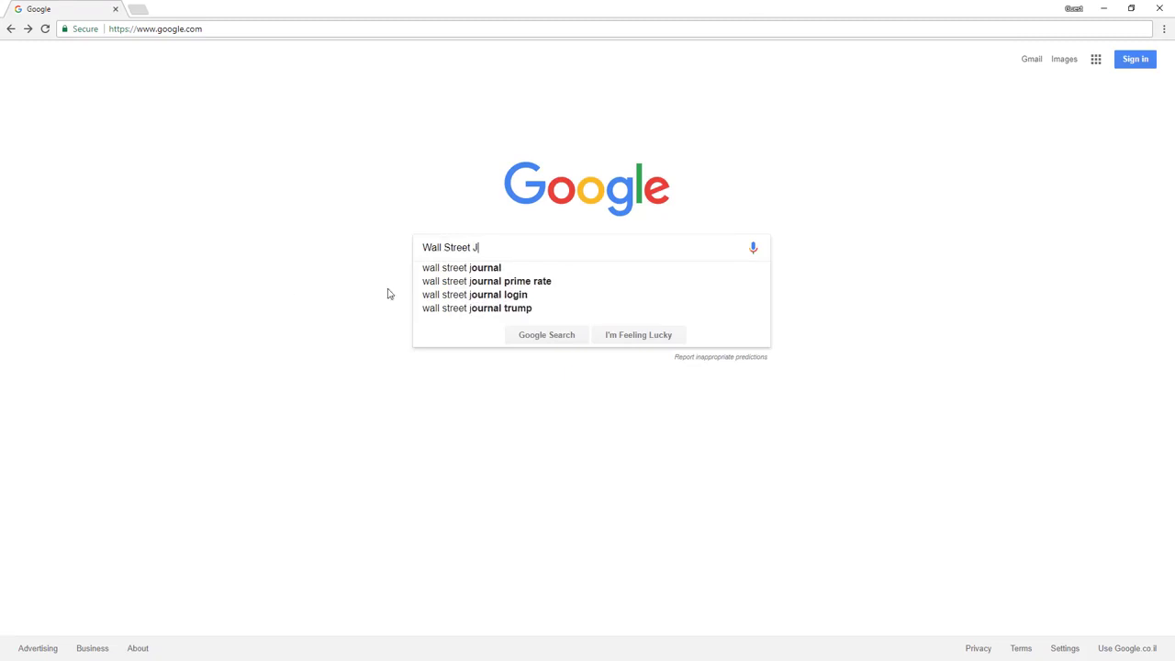
{"action": "left_click", "coordinate": [454, 267]}
{"action": "left_click", "coordinate": [280, 157]}
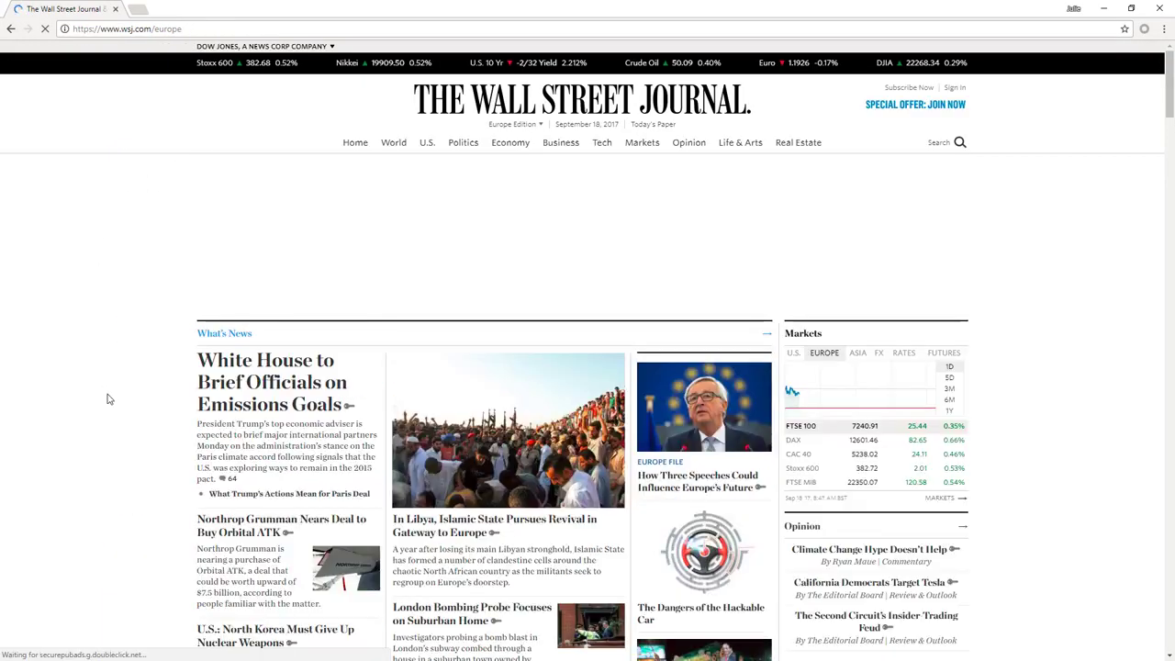
View the WSJ homepage's HTML source in a new tab
{"action": "right_click", "coordinate": [107, 398]}
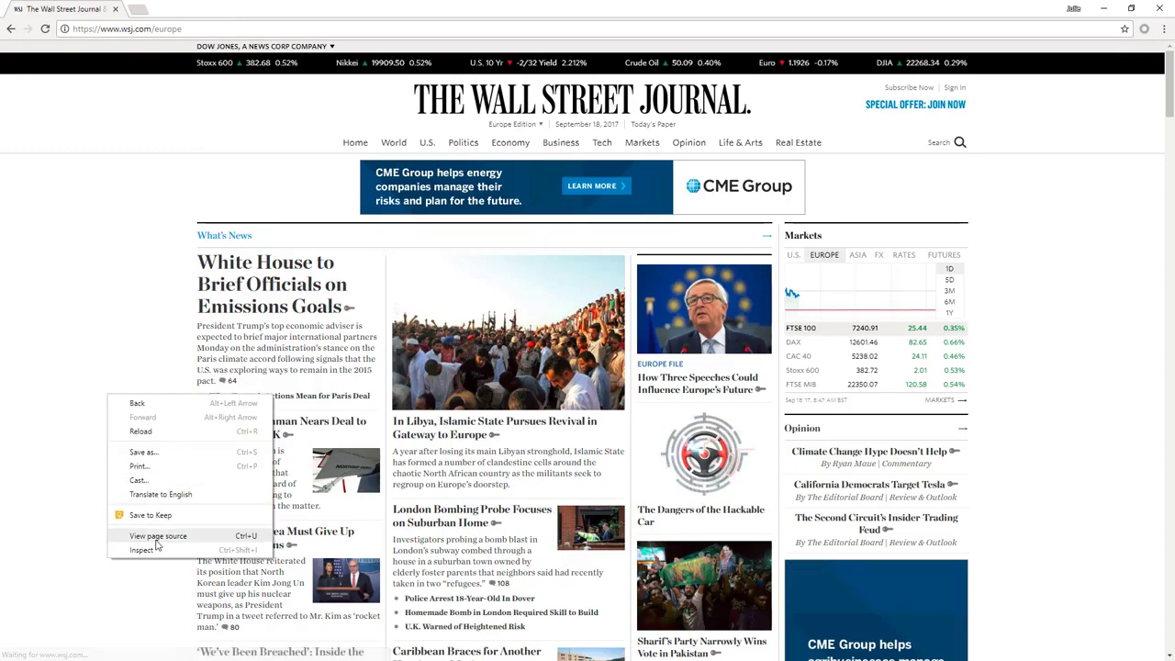
{"action": "left_click", "coordinate": [156, 536]}
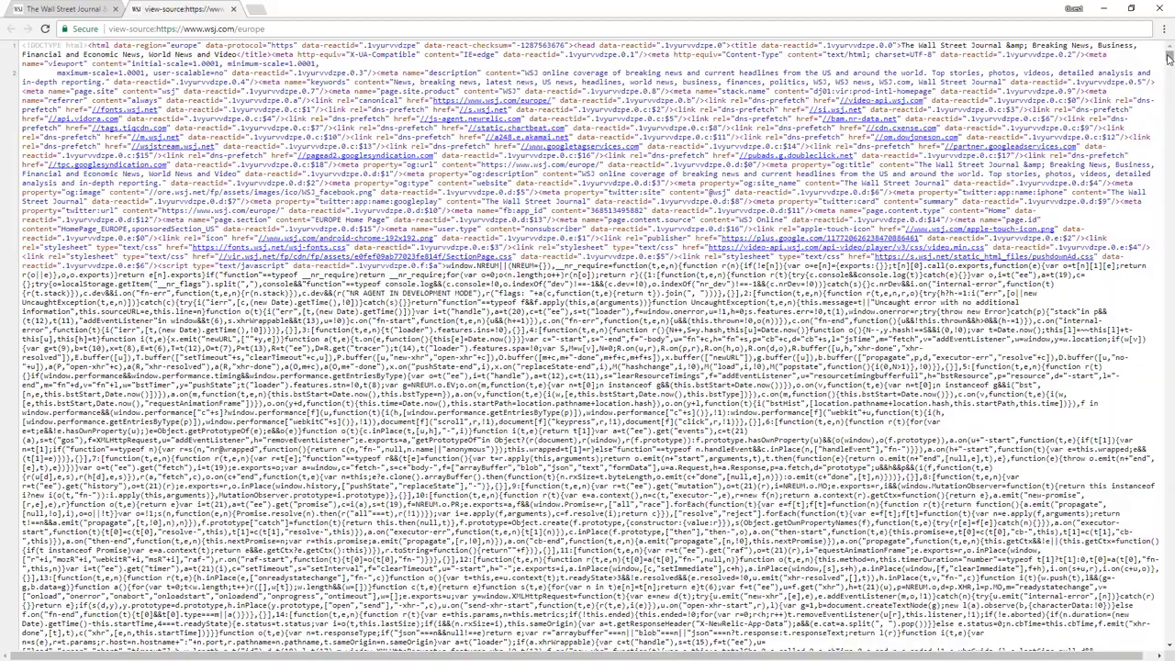
{"action": "left_click_drag", "start_coordinate": [1170, 58], "coordinate": [1171, 60]}
Close the source tab and make the LAN use the automatic configuration script, saving Internet Properties
{"action": "key", "text": "ctrl+w"}
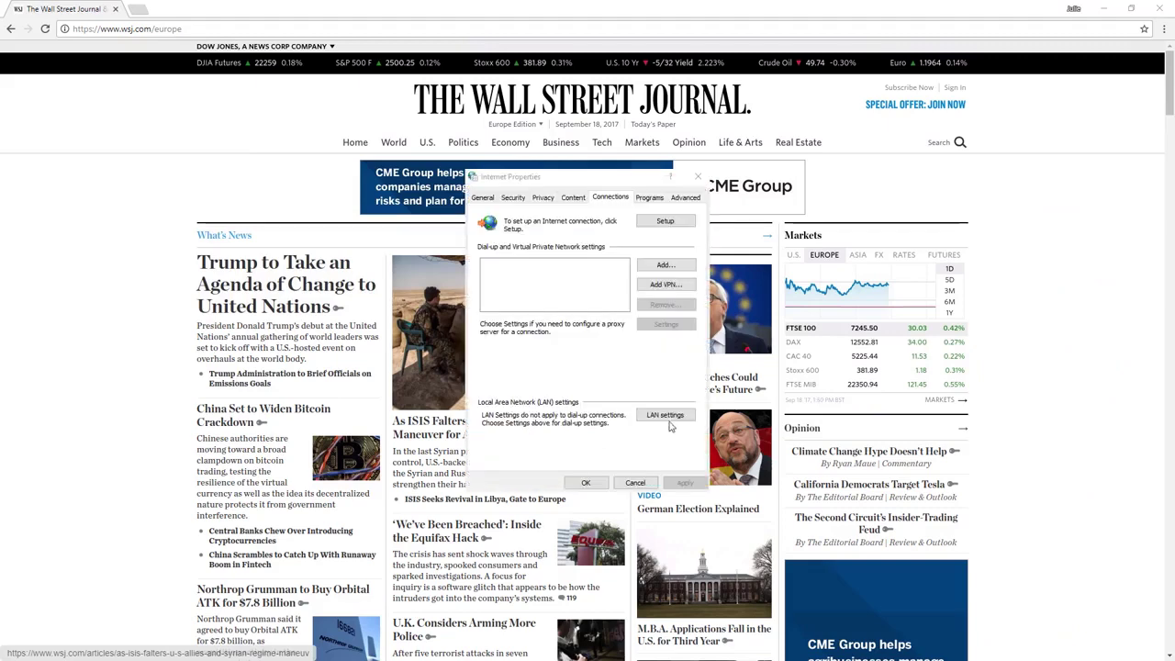
{"action": "left_click", "coordinate": [666, 416]}
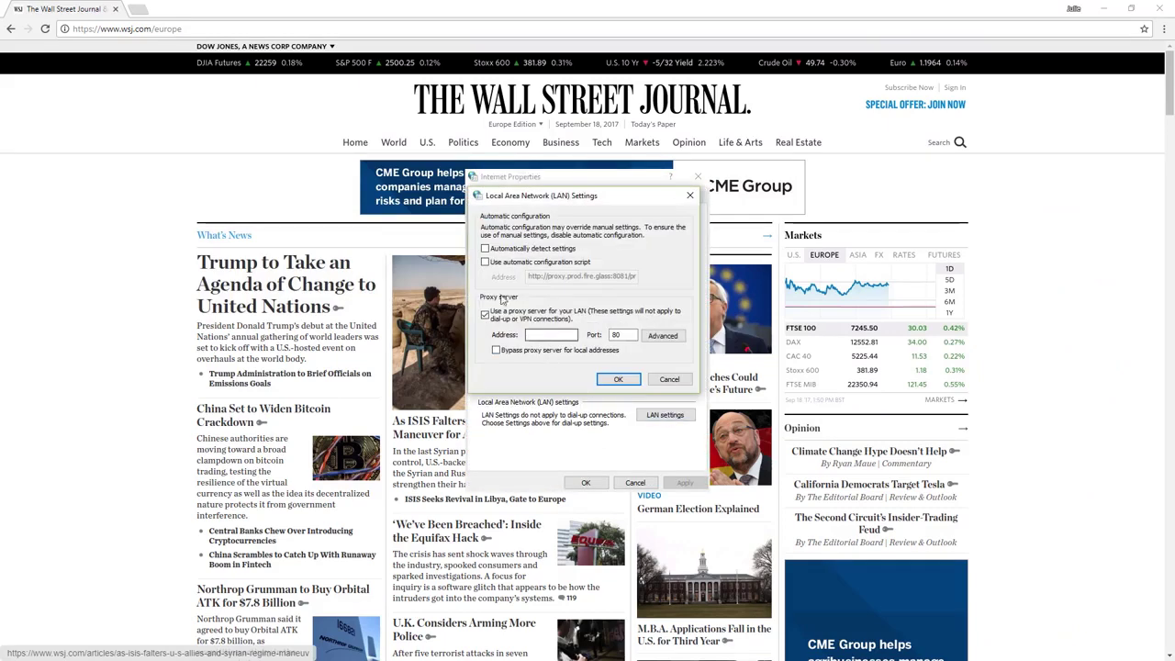
{"action": "left_click", "coordinate": [485, 261]}
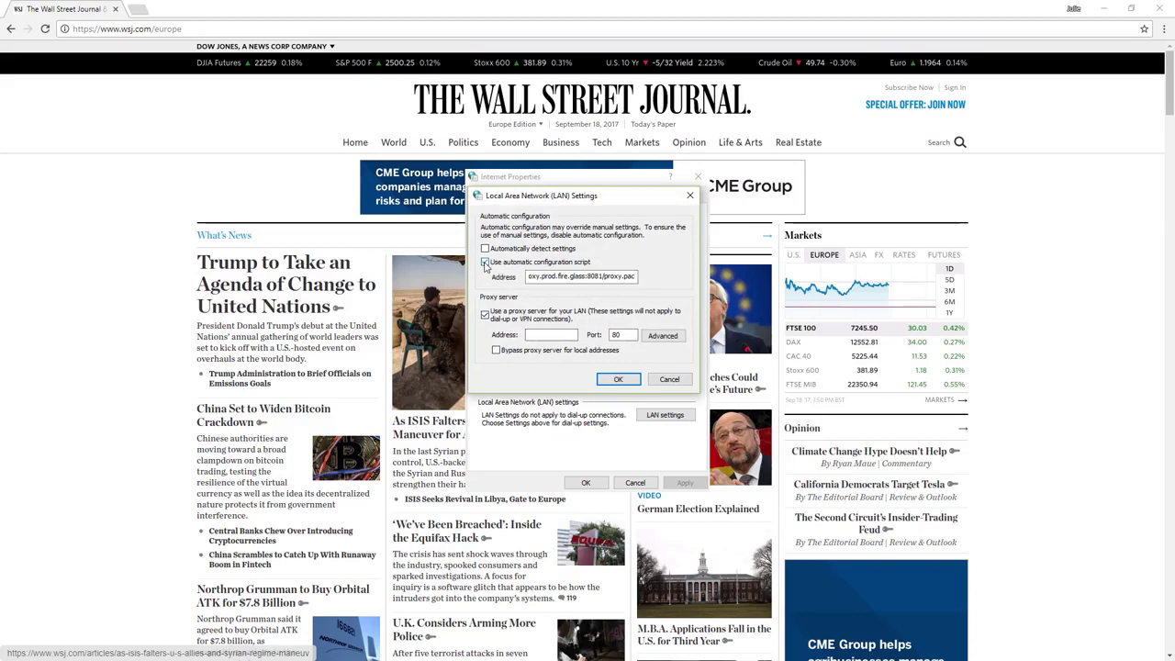
{"action": "left_click", "coordinate": [615, 379]}
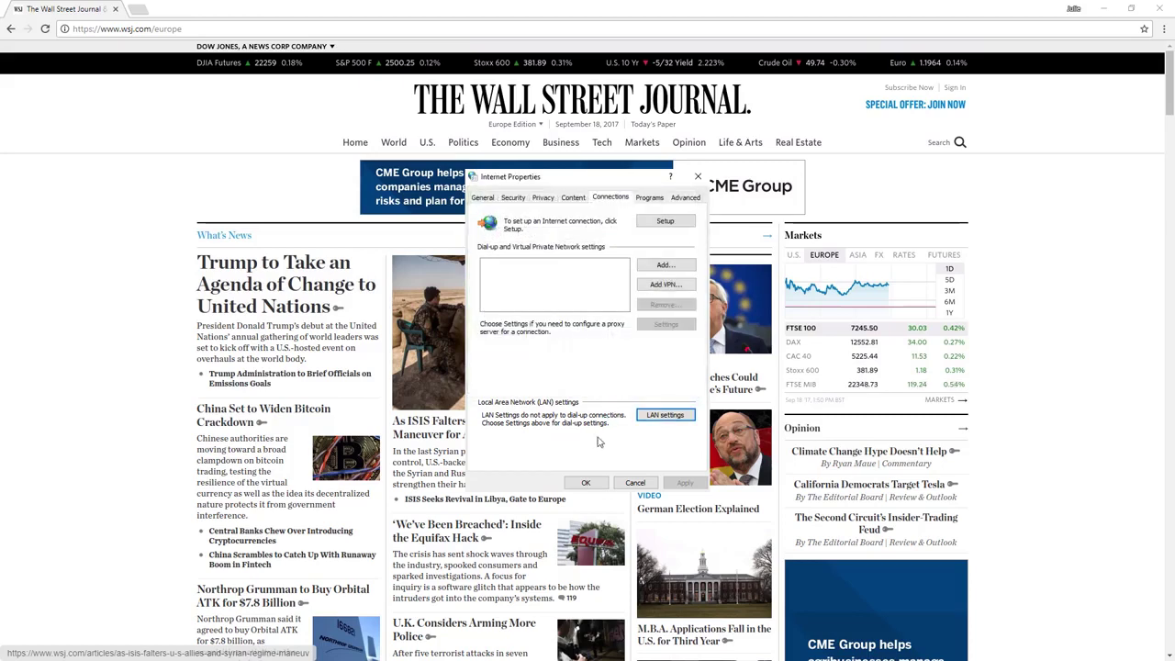
{"action": "left_click", "coordinate": [588, 482]}
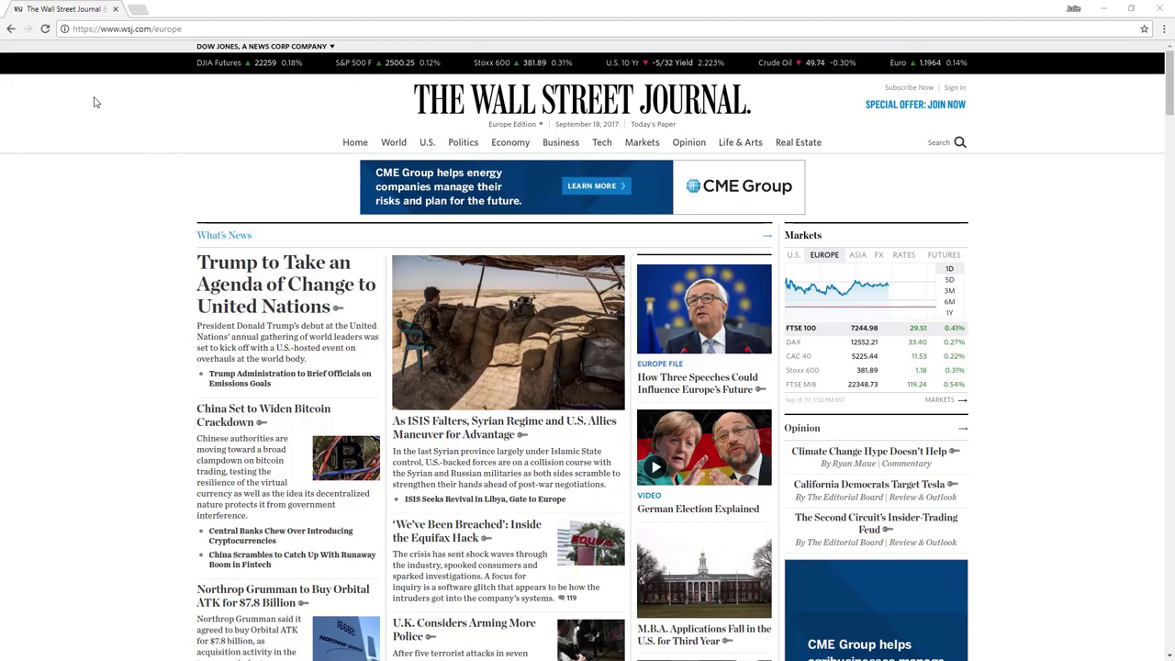
Reload WSJ through the isolation proxy, view its page source, and start a new tab
{"action": "left_click", "coordinate": [45, 28]}
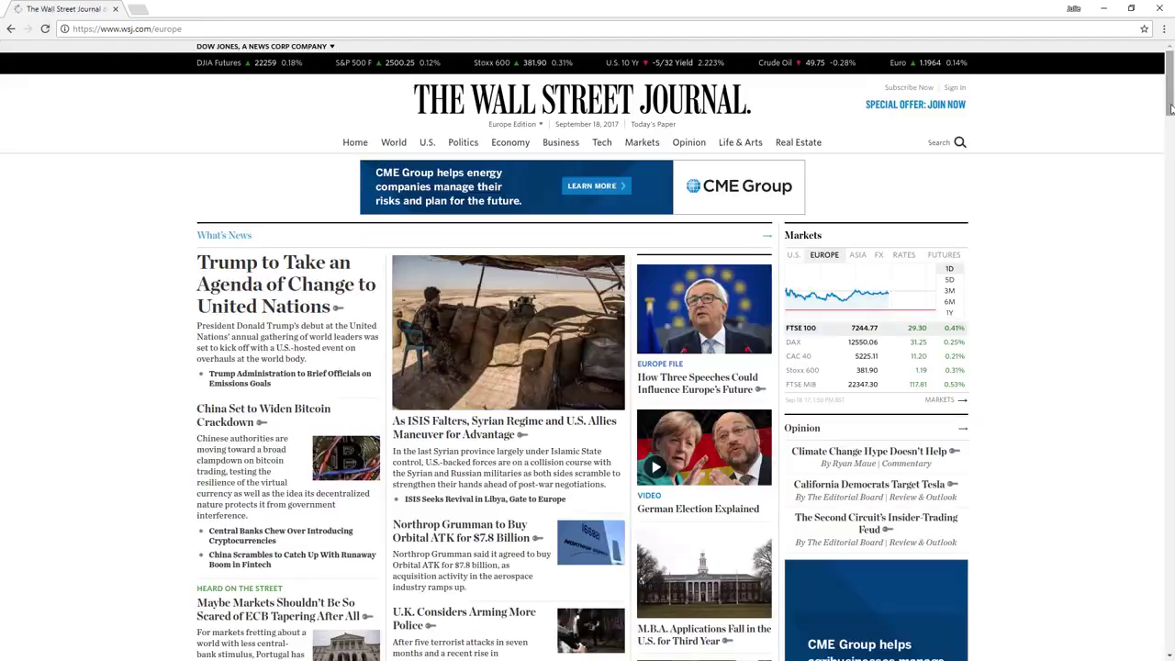
{"action": "left_click_drag", "start_coordinate": [1171, 111], "coordinate": [1155, 77]}
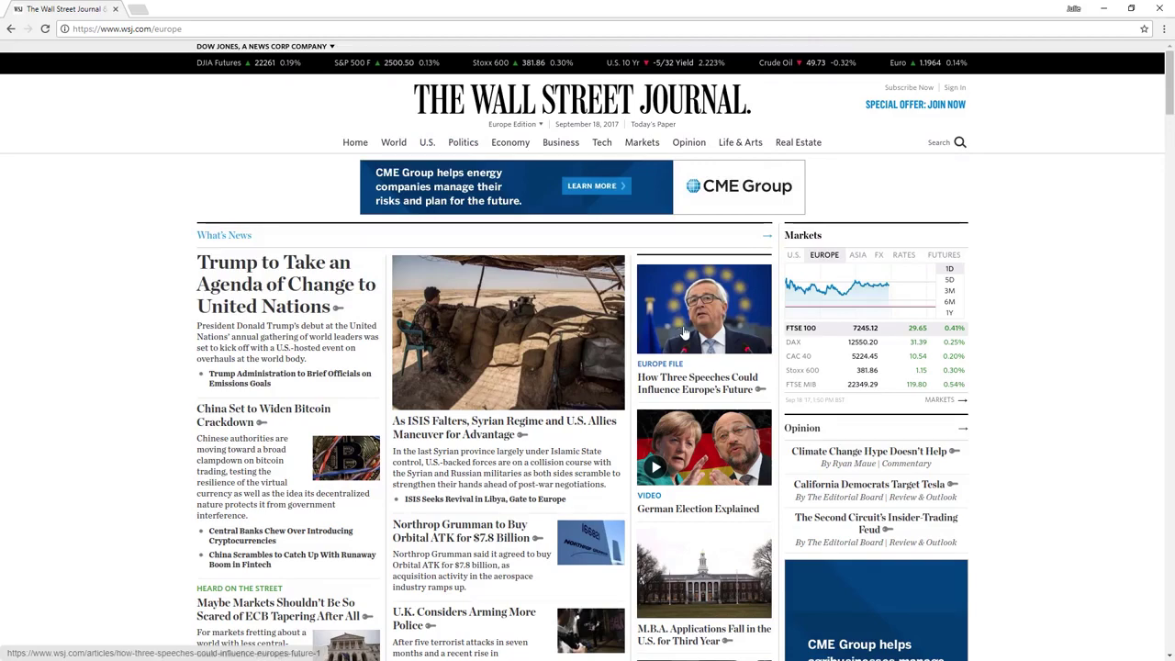
{"action": "key", "text": "ctrl+u"}
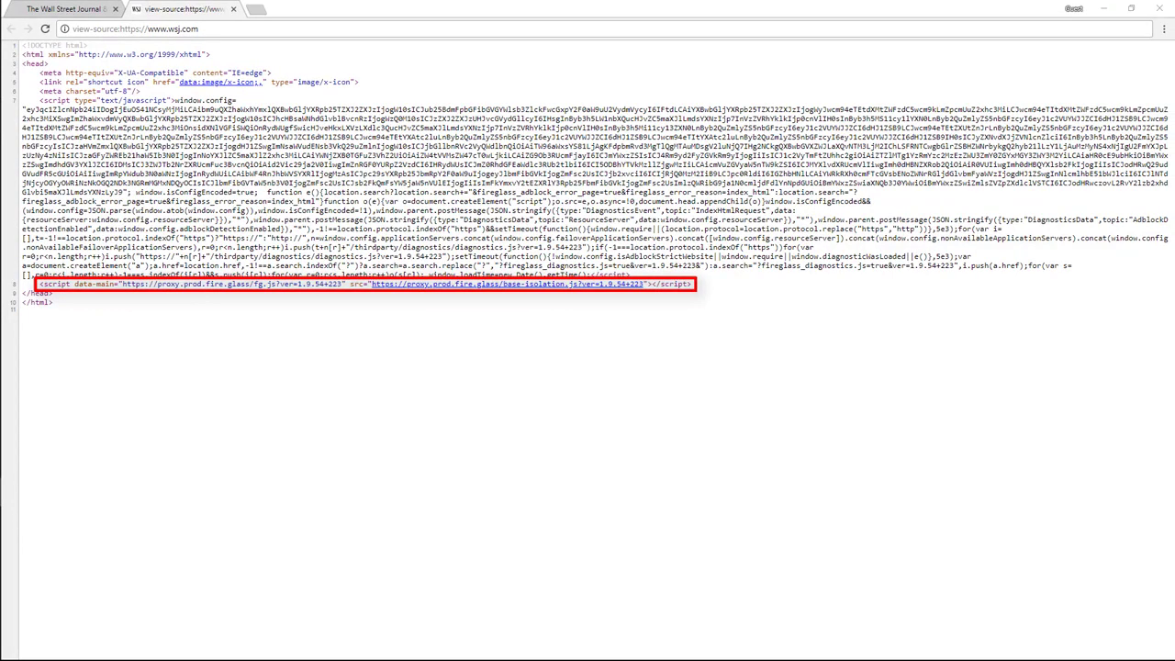
{"action": "key", "text": "ctrl+t"}
Load gmail.com and check its page source before closing the source tab
{"action": "type", "text": "gmail.com"}
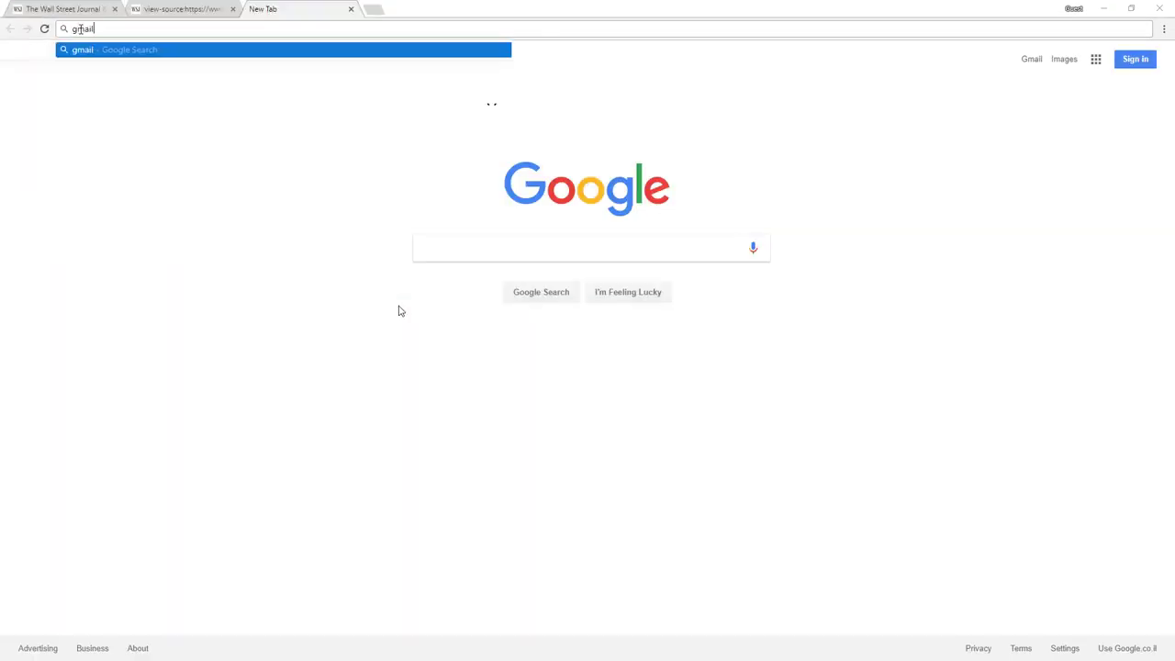
{"action": "key", "text": "Return"}
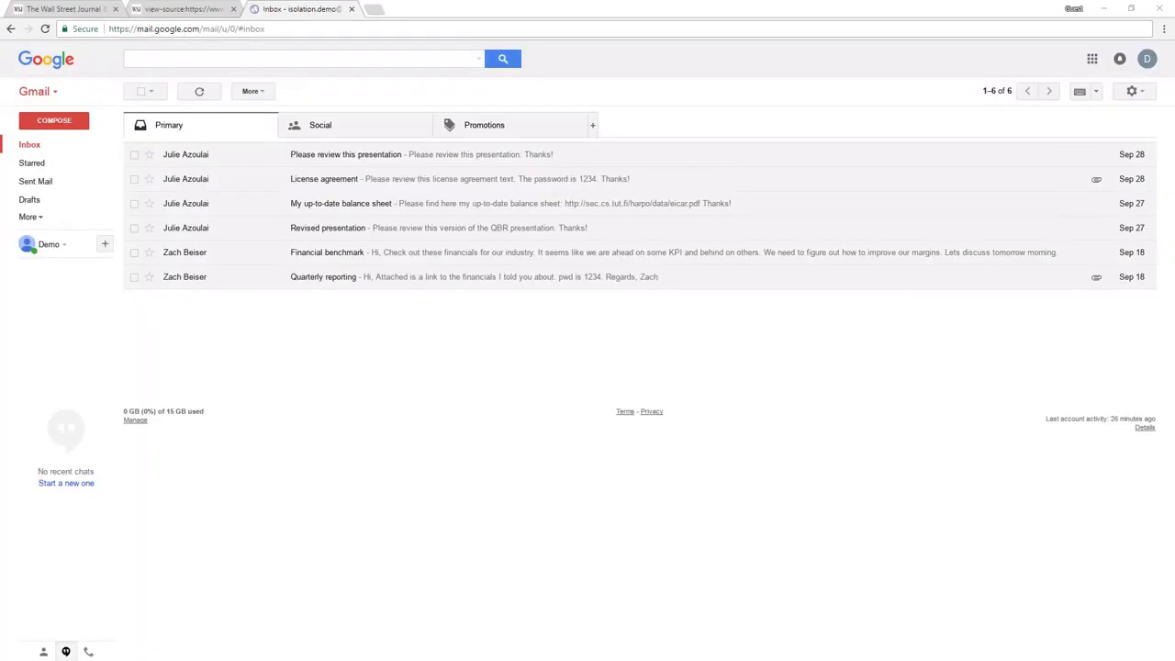
{"action": "key", "text": "ctrl+u"}
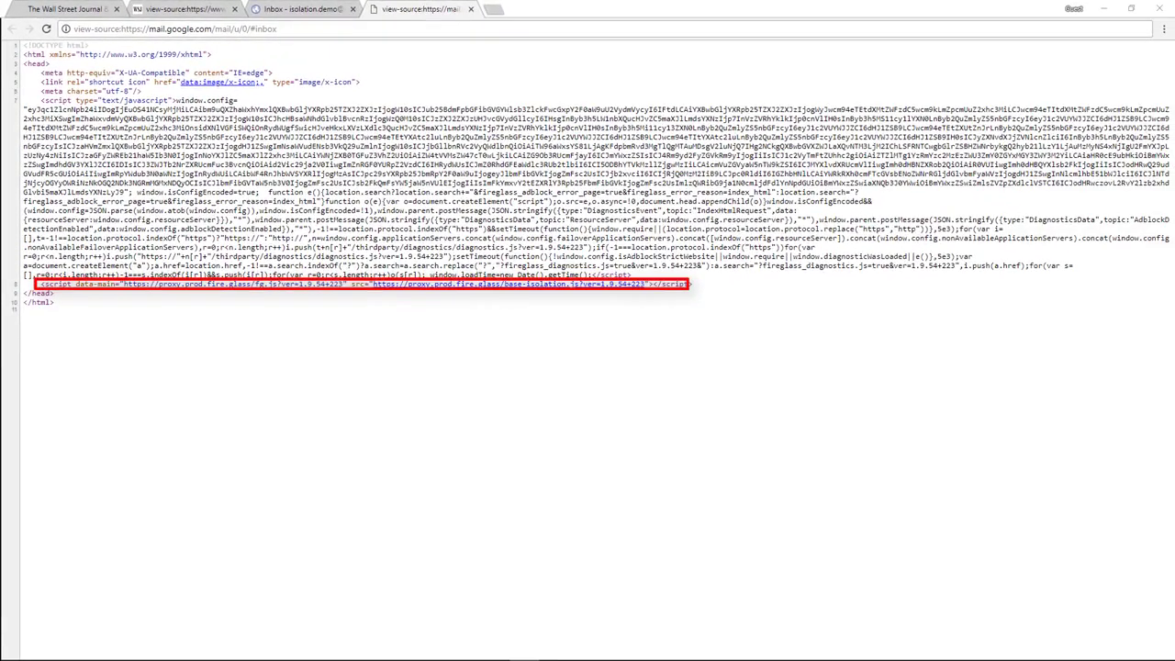
{"action": "key", "text": "ctrl+w"}
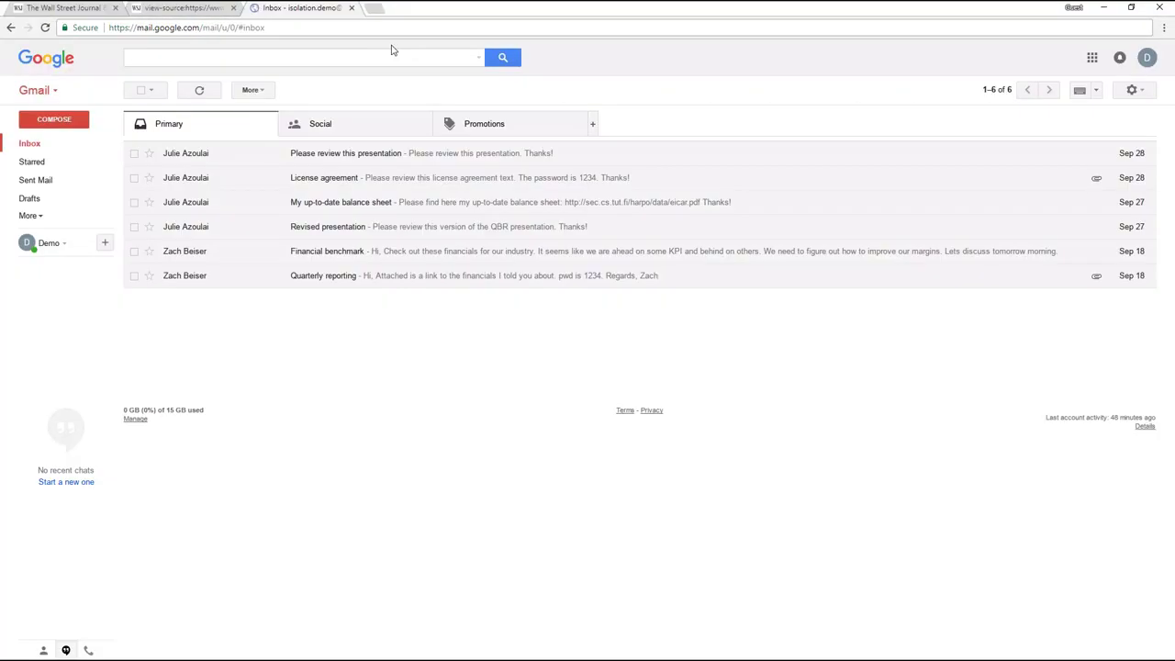
Restore the browser window, zoom the inbox out, and maximize it again
{"action": "left_click", "coordinate": [1131, 9]}
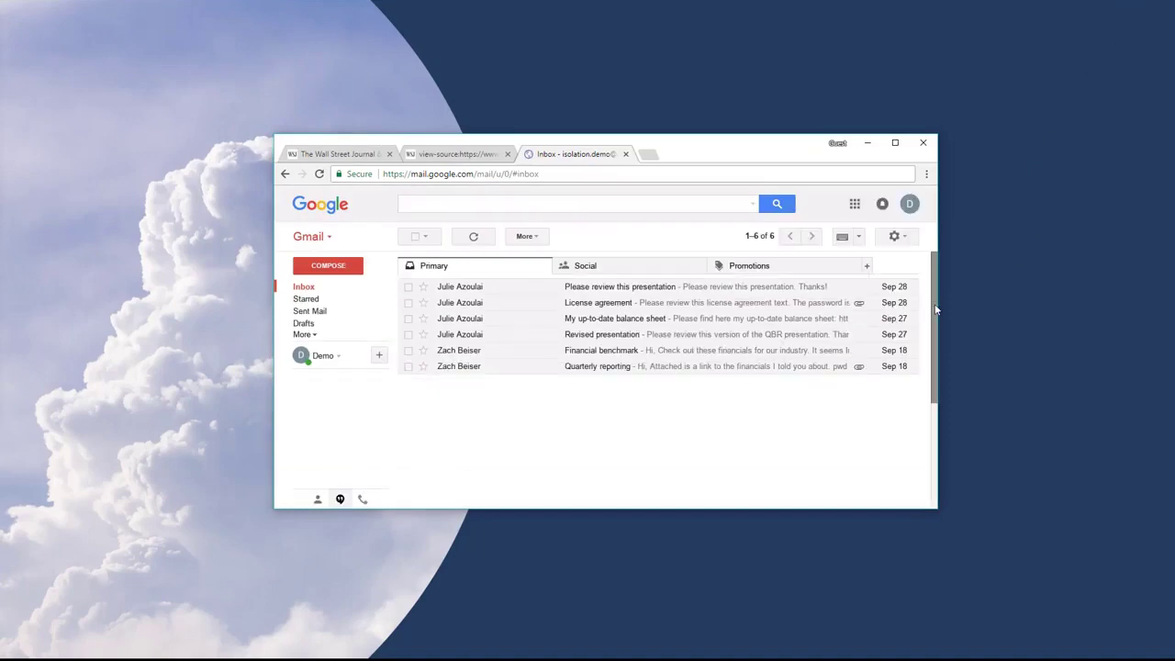
{"action": "scroll", "coordinate": [923, 349], "scroll_direction": "down", "scroll_amount": 3}
{"action": "scroll", "coordinate": [909, 322], "scroll_direction": "up", "scroll_amount": 3}
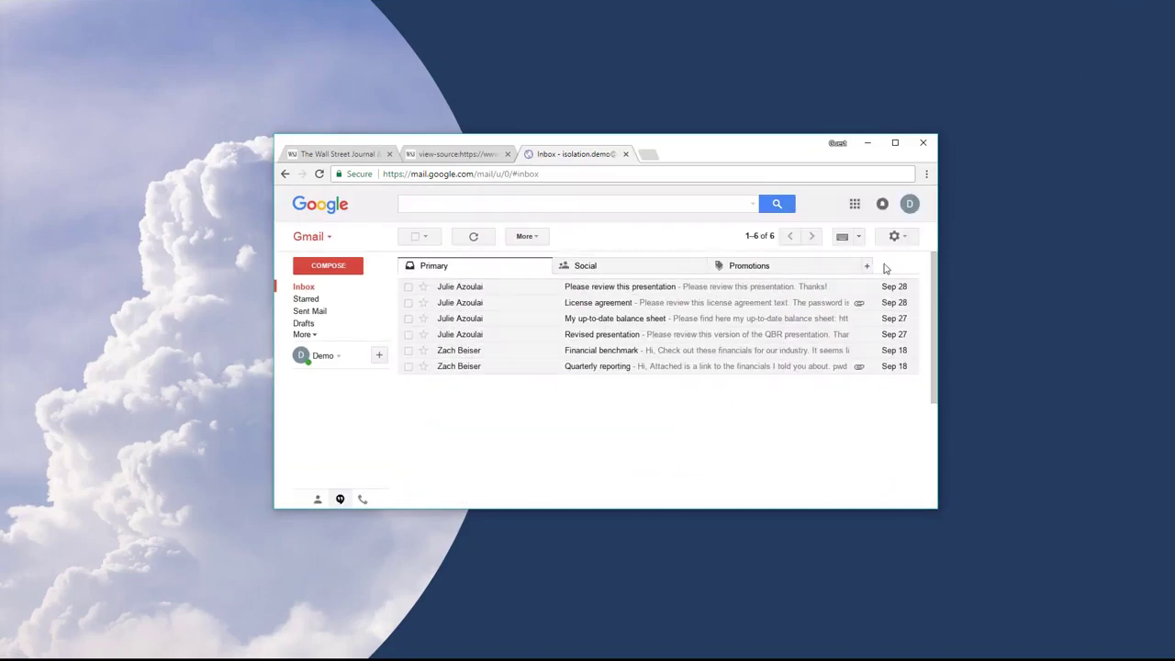
{"action": "key", "text": "ctrl+minus"}
{"action": "key", "text": "ctrl+minus"}
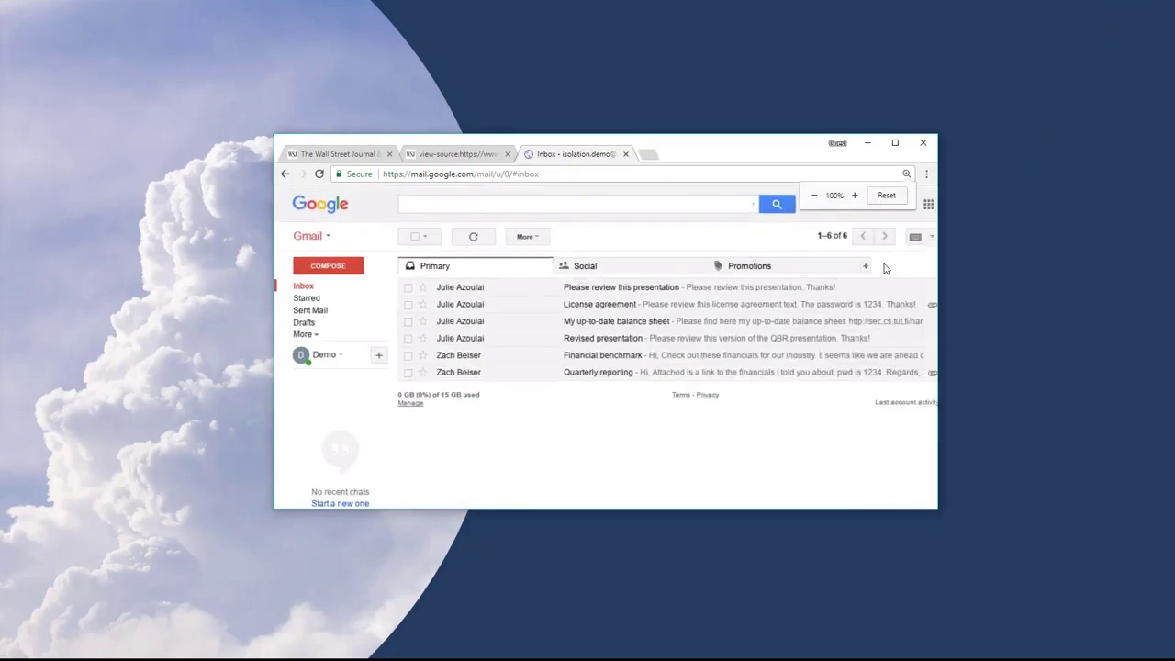
{"action": "left_click", "coordinate": [895, 142]}
Start a new email with 'This is the quarterly report.' and paste a copy on a new line
{"action": "left_click", "coordinate": [38, 119]}
{"action": "left_click", "coordinate": [813, 372]}
{"action": "type", "text": "T"}
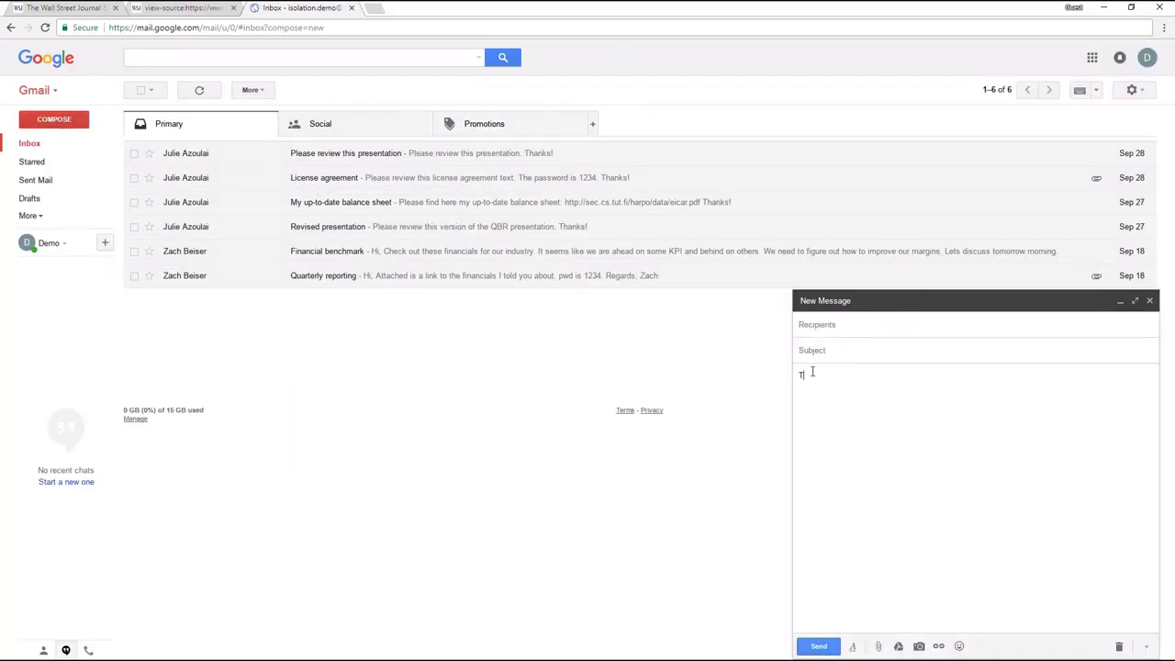
{"action": "type", "text": "his is the quarterly report."}
{"action": "key", "text": "ctrl+a"}
{"action": "key", "text": "ctrl+c"}
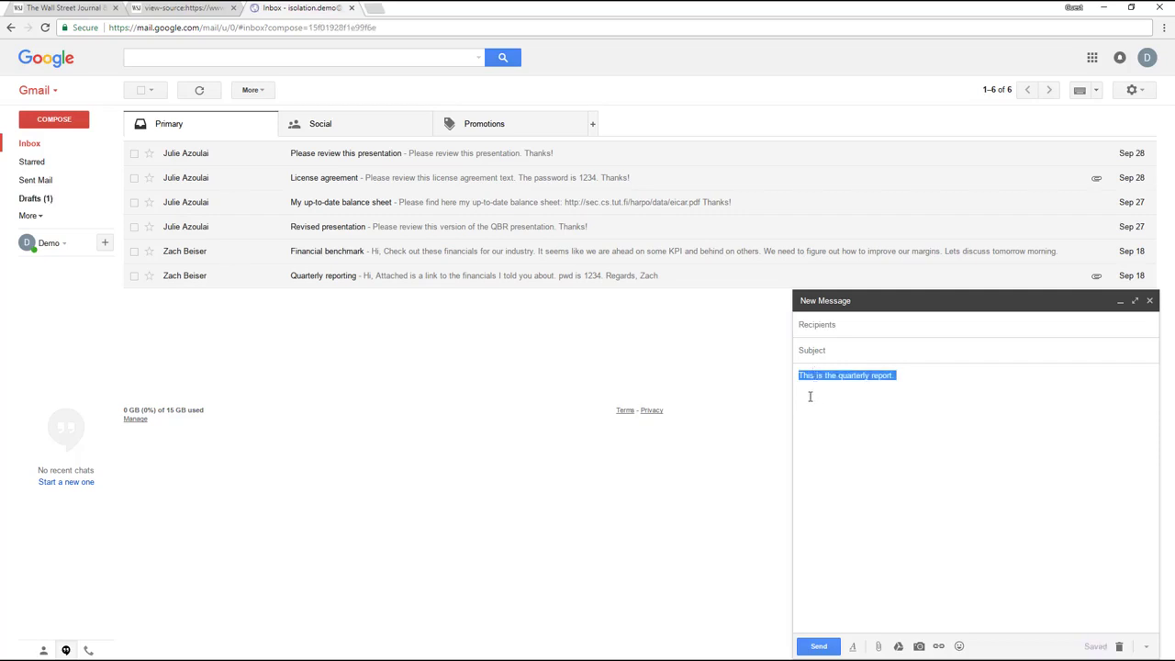
{"action": "left_click", "coordinate": [811, 394]}
{"action": "key", "text": "Return"}
{"action": "key", "text": "ctrl+v"}
{"action": "key", "text": "ctrl+v"}
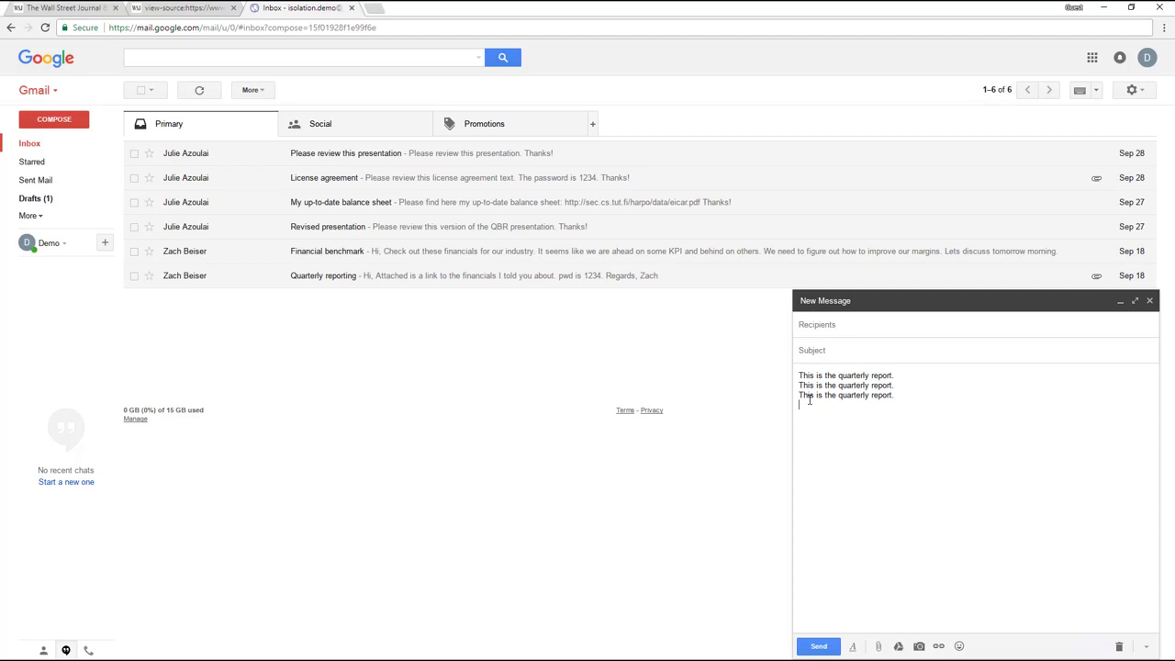
Add 'quartely', spell-correct it to 'quarterly', and close the draft
{"action": "key", "text": "Return"}
{"action": "type", "text": "quartely"}
{"action": "key", "text": "Return"}
{"action": "right_click", "coordinate": [807, 416]}
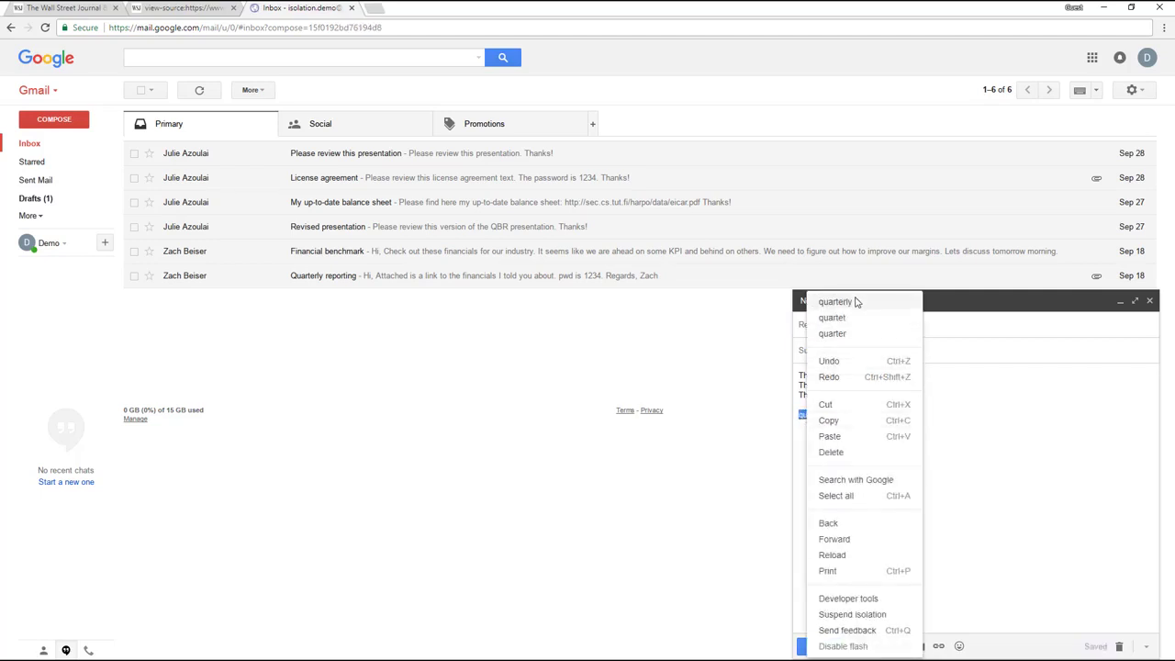
{"action": "left_click", "coordinate": [836, 303]}
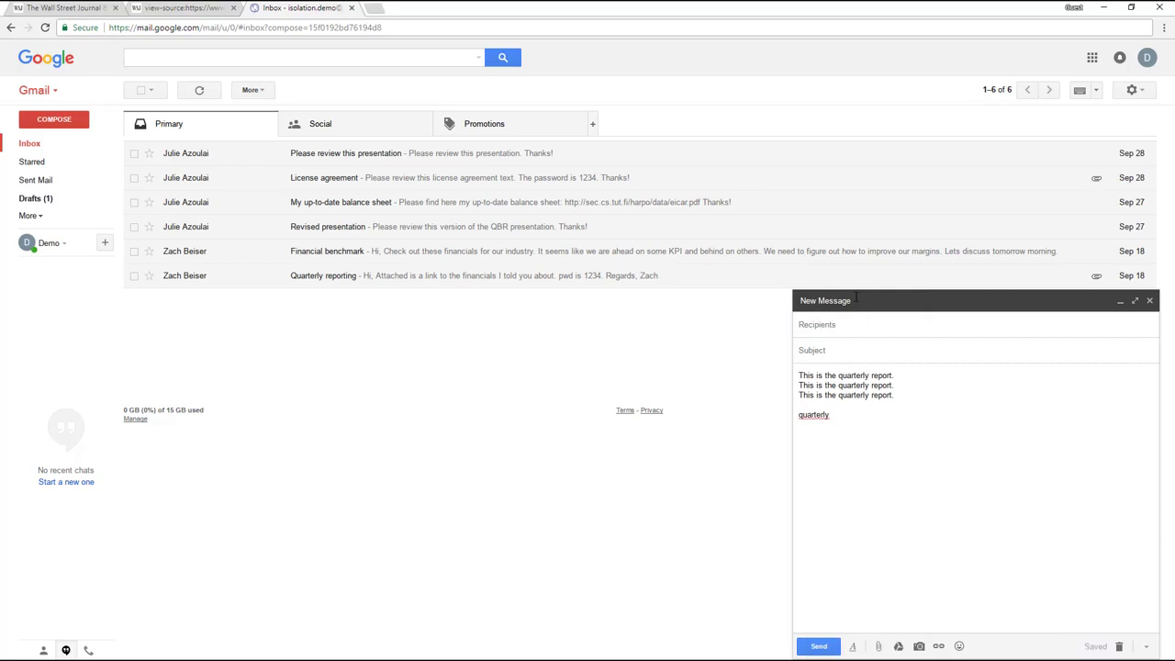
{"action": "left_click", "coordinate": [1150, 300]}
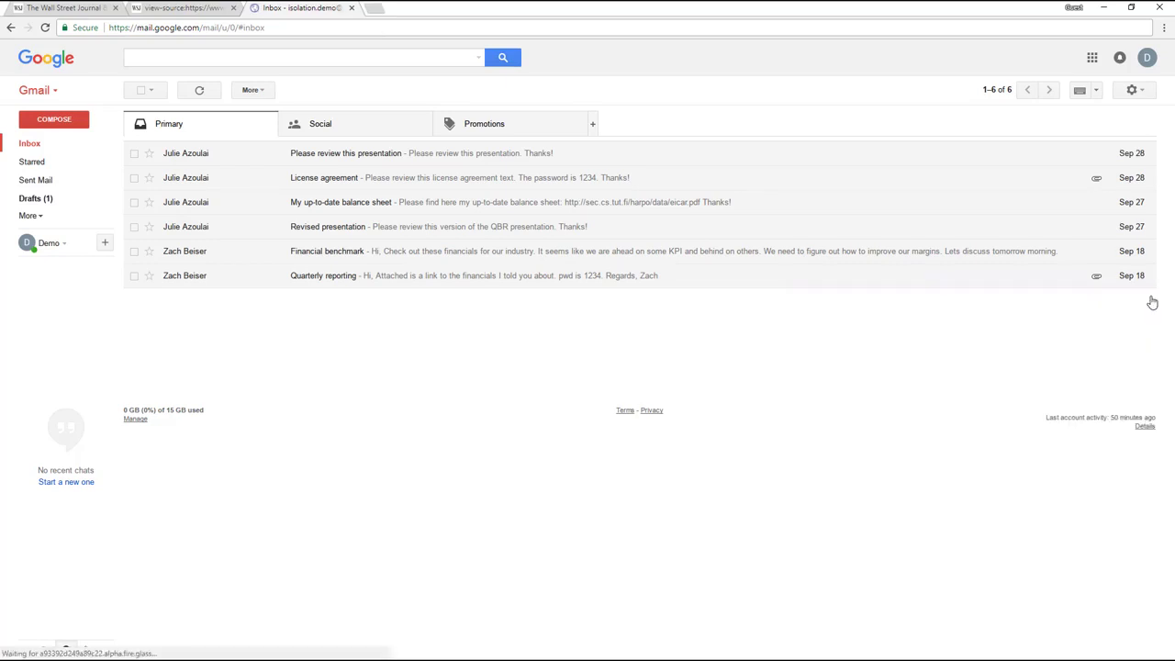
Open the Financial benchmark email and its linked Personal Budget spreadsheet
{"action": "left_click", "coordinate": [314, 259]}
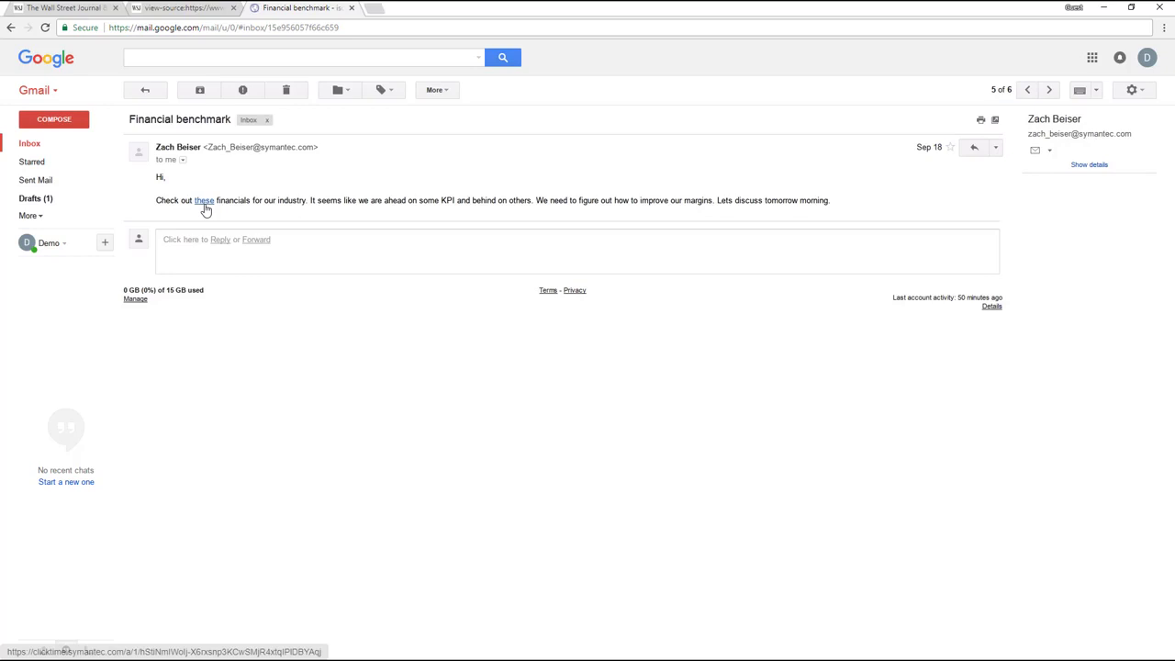
{"action": "left_click", "coordinate": [205, 206]}
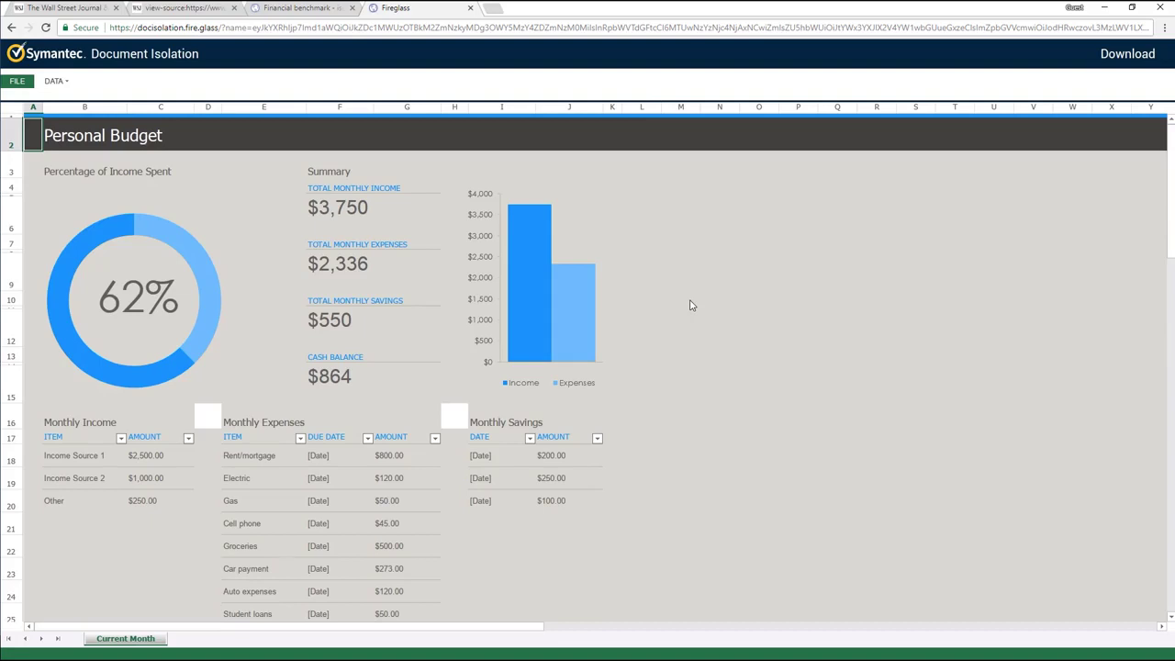
Inspect the isolated spreadsheet's page source, then close the source tab
{"action": "scroll", "coordinate": [698, 321], "scroll_direction": "down", "scroll_amount": 5}
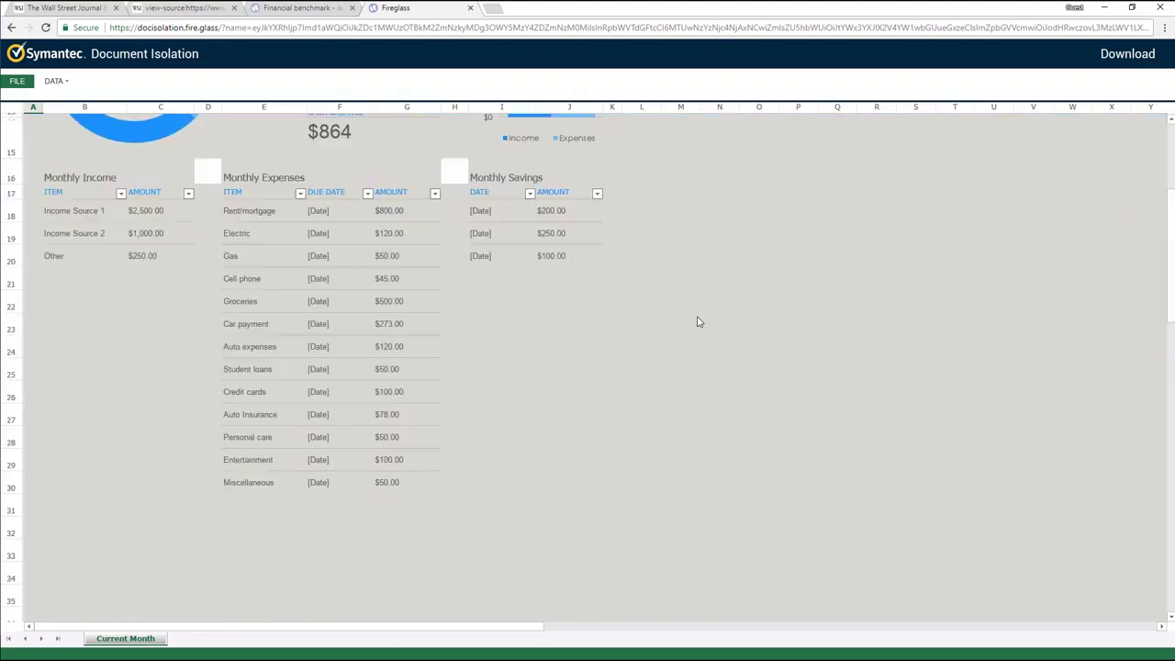
{"action": "scroll", "coordinate": [698, 321], "scroll_direction": "up", "scroll_amount": 5}
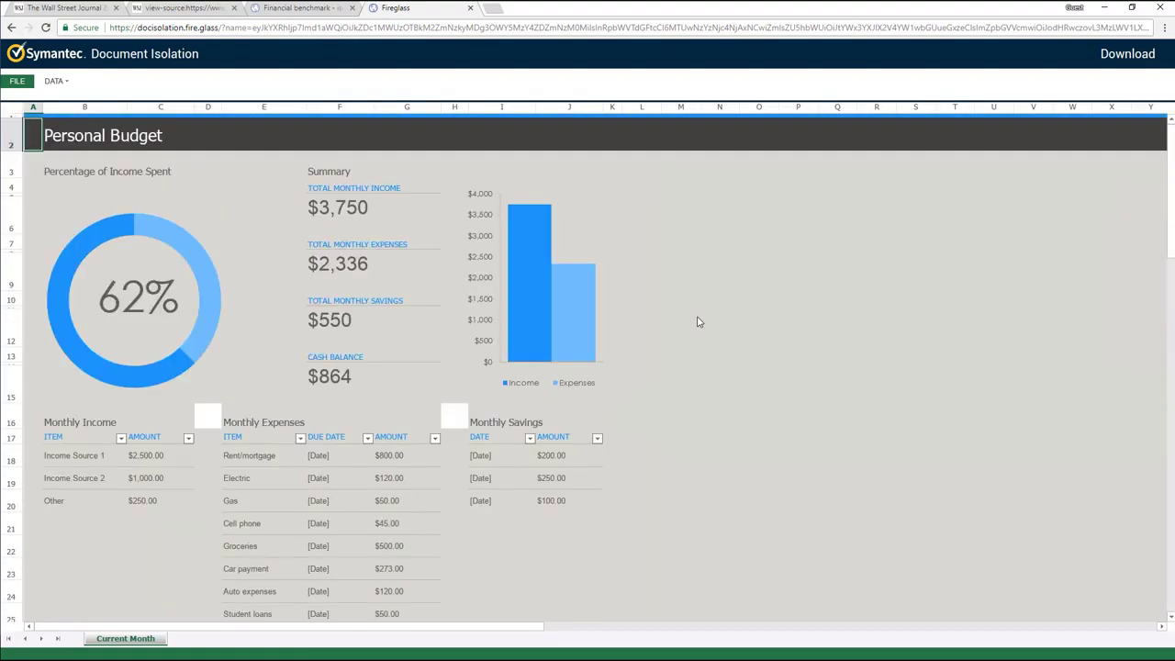
{"action": "key", "text": "ctrl+u"}
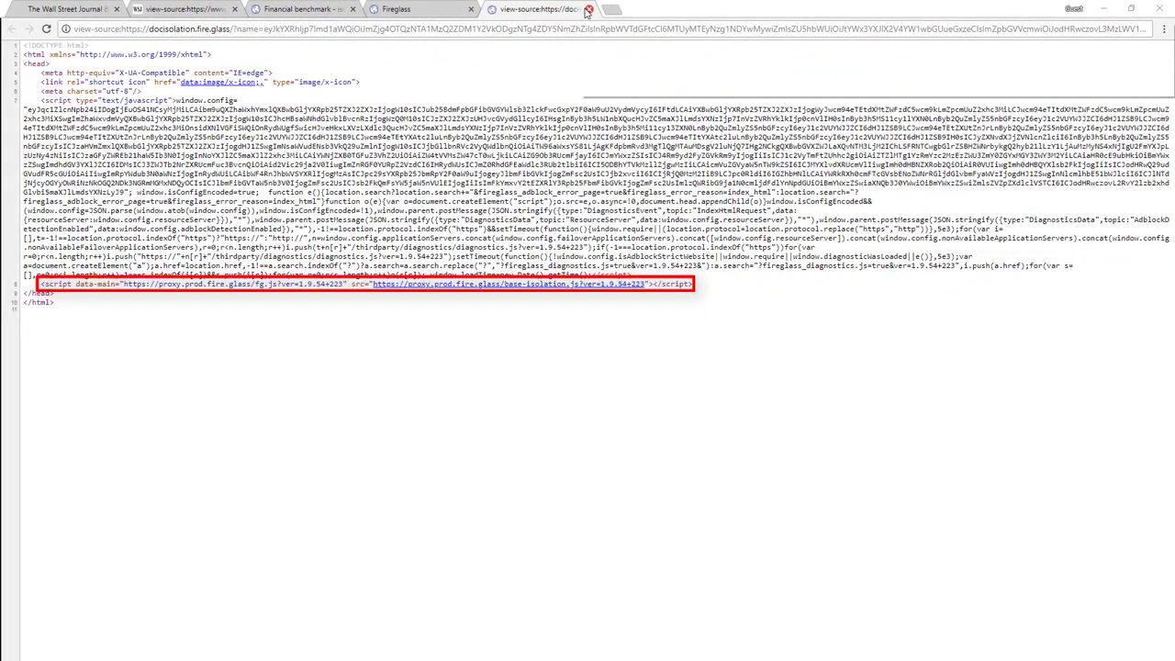
{"action": "left_click", "coordinate": [617, 9]}
Sort AMOUNT descending and apply a custom filter for amounts greater than 200
{"action": "left_click", "coordinate": [435, 438]}
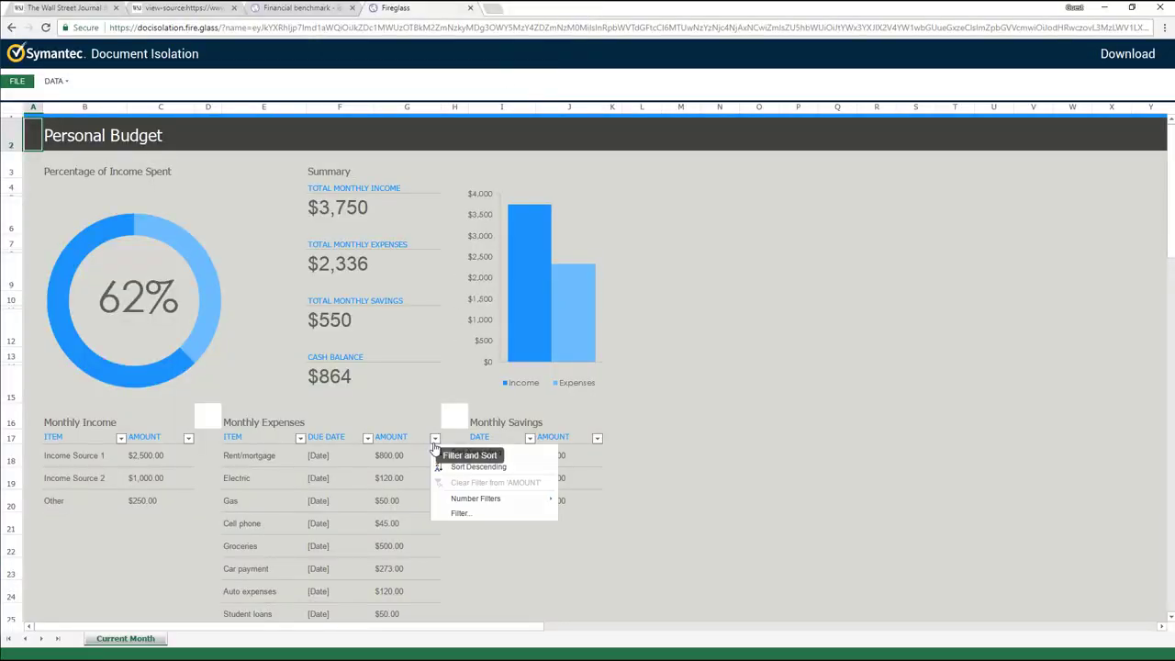
{"action": "left_click", "coordinate": [451, 468]}
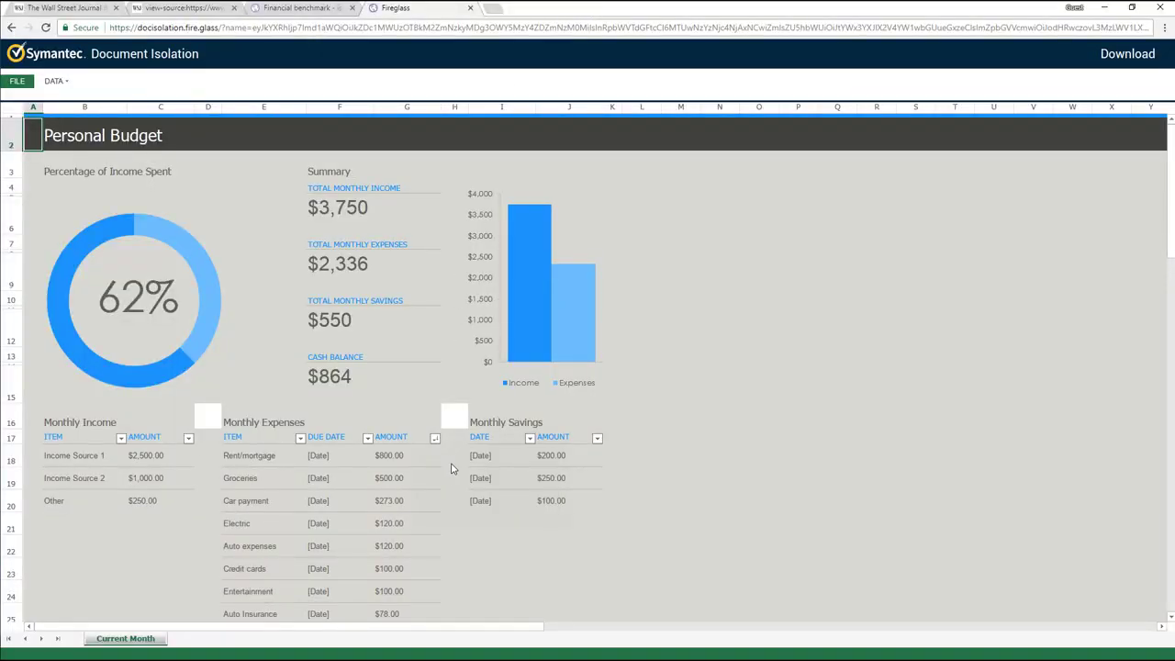
{"action": "left_click", "coordinate": [435, 438]}
{"action": "mouse_move", "coordinate": [514, 499]}
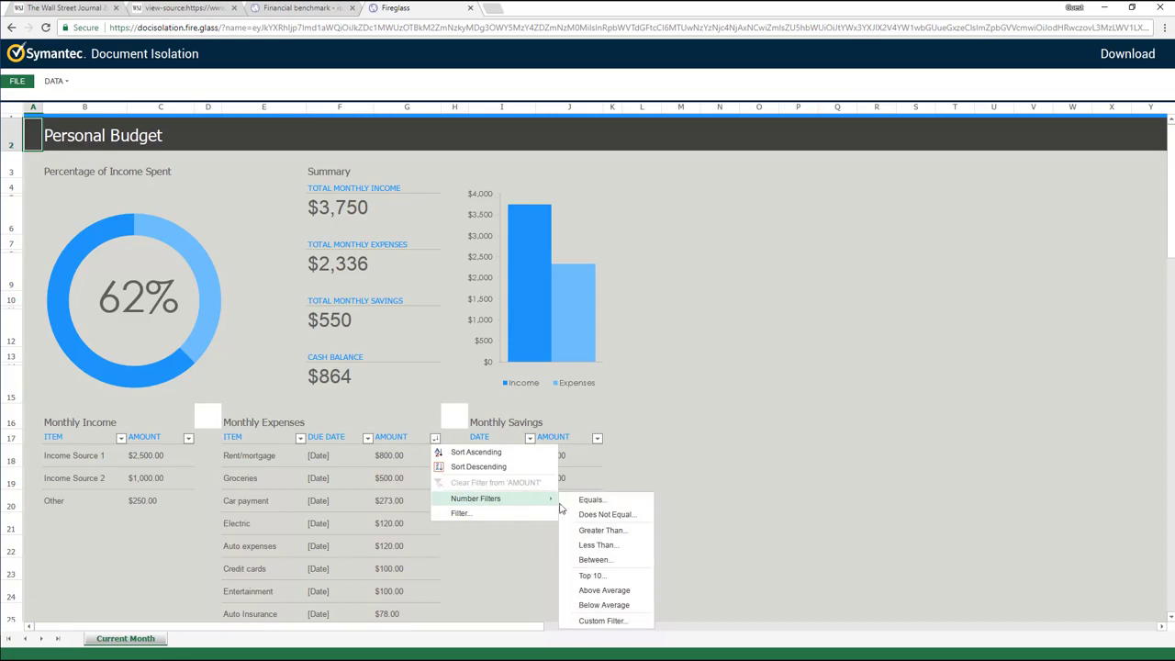
{"action": "left_click", "coordinate": [593, 622]}
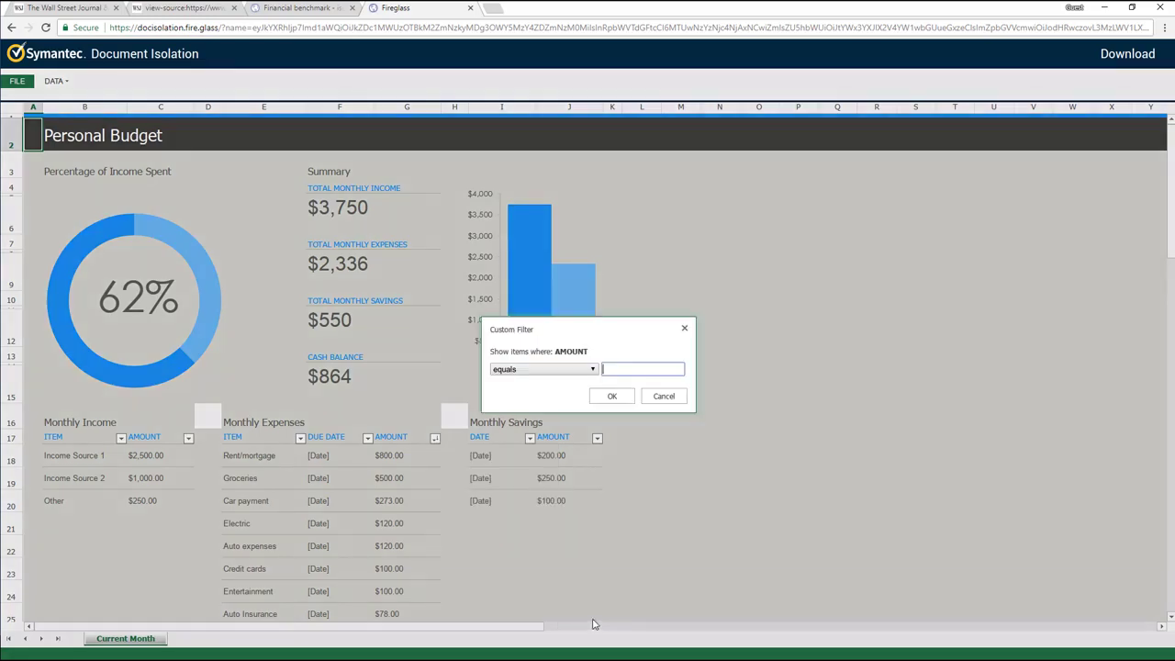
{"action": "left_click", "coordinate": [593, 369]}
{"action": "left_click", "coordinate": [585, 449]}
{"action": "left_click", "coordinate": [611, 370]}
{"action": "type", "text": "200"}
{"action": "left_click", "coordinate": [612, 397]}
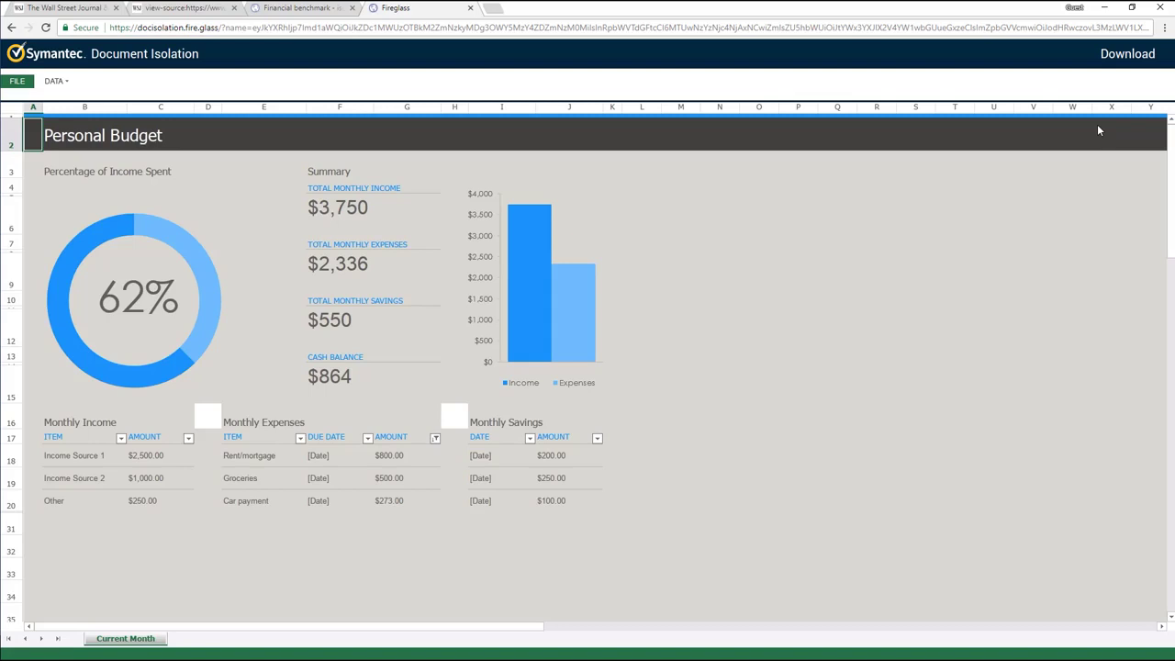
Try downloading malware_example.xlsx, view the Eicar-infected block details, and close the viewer tab
{"action": "left_click", "coordinate": [1110, 57]}
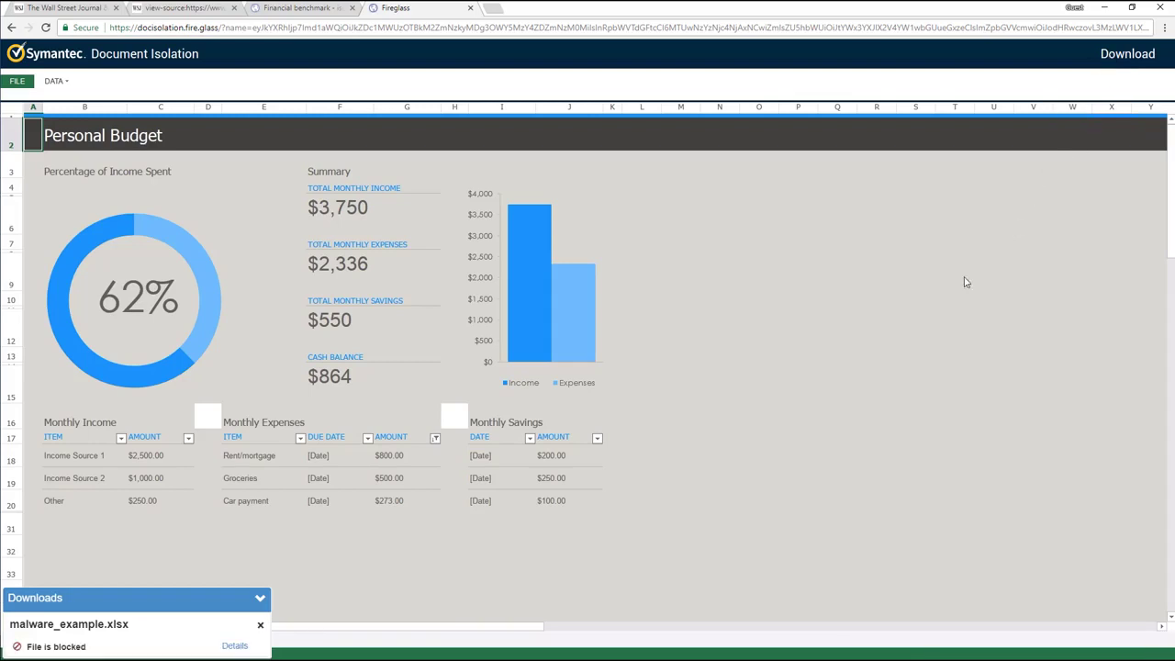
{"action": "left_click", "coordinate": [237, 647]}
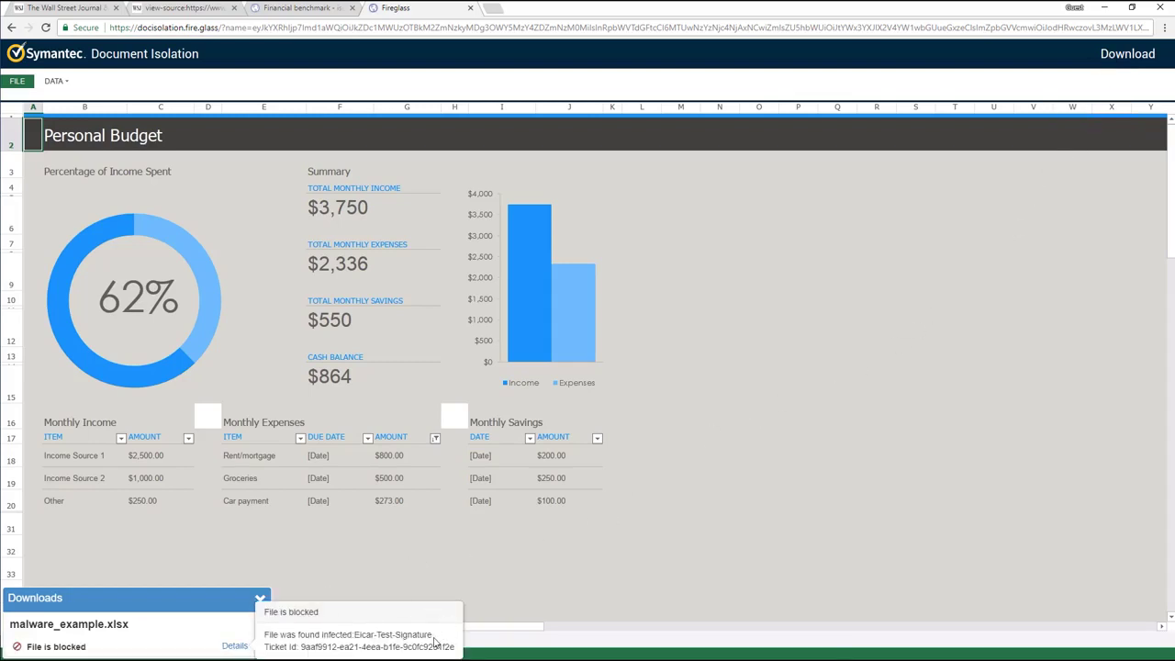
{"action": "left_click", "coordinate": [260, 599]}
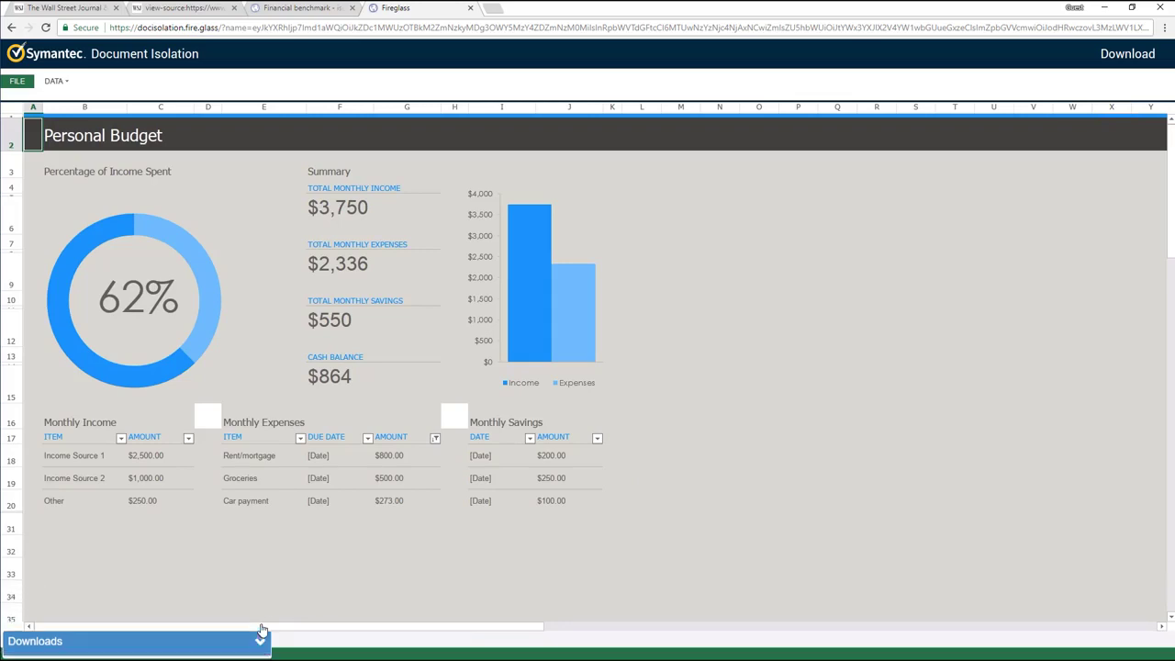
{"action": "left_click", "coordinate": [470, 8]}
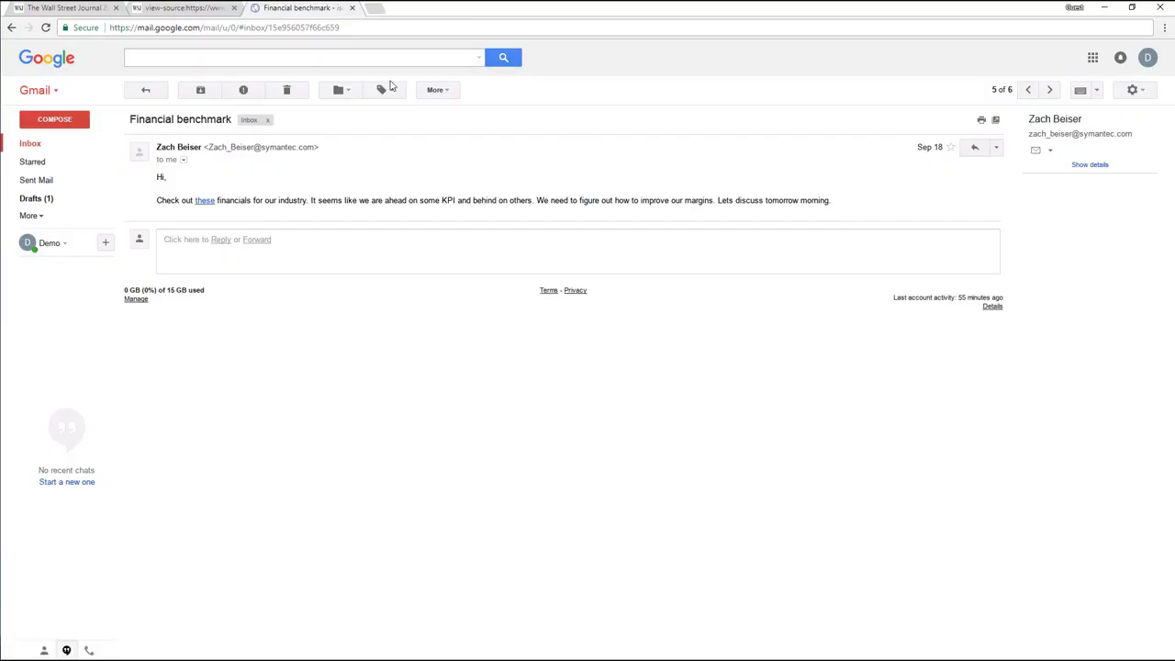
Open the License agreement email and download its license agreement.zip attachment
{"action": "left_click", "coordinate": [31, 144]}
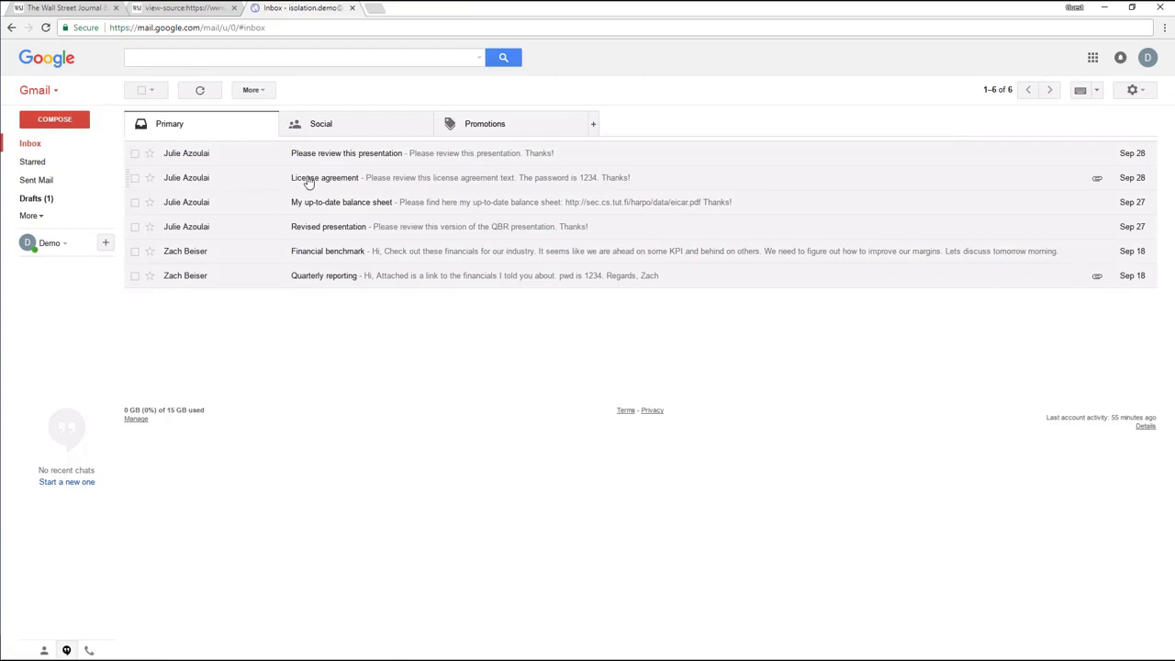
{"action": "left_click", "coordinate": [310, 184]}
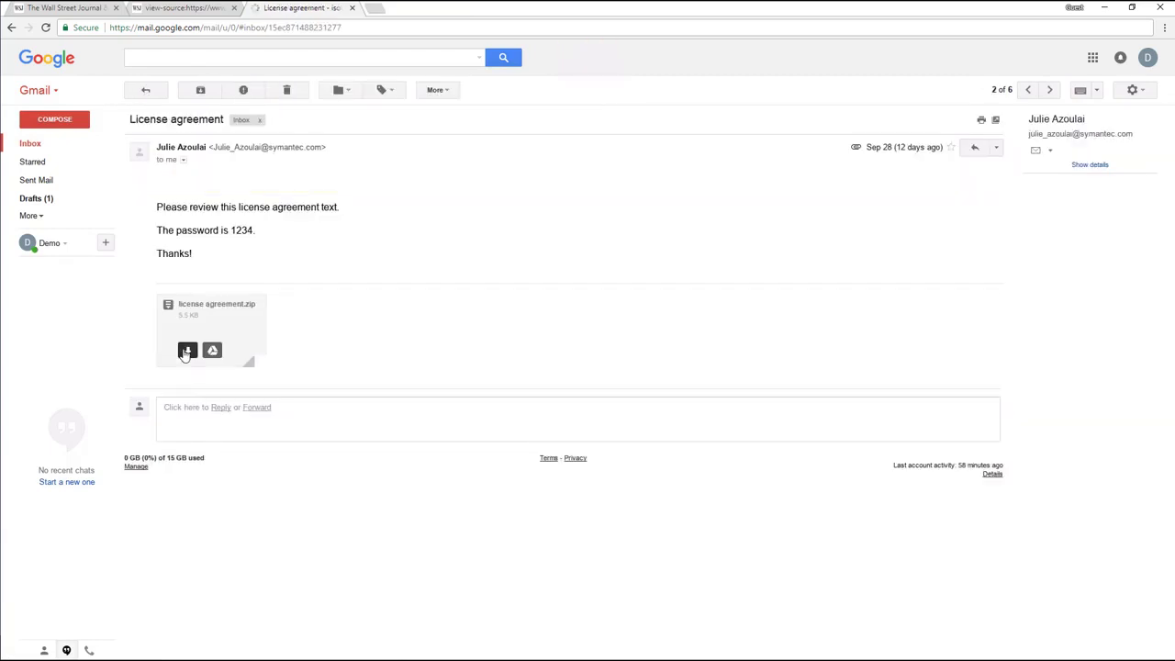
{"action": "left_click", "coordinate": [186, 352]}
Unlock the zip with its password, dismiss the downloads bar, and return to the inbox
{"action": "left_click", "coordinate": [106, 641]}
{"action": "type", "text": "1234"}
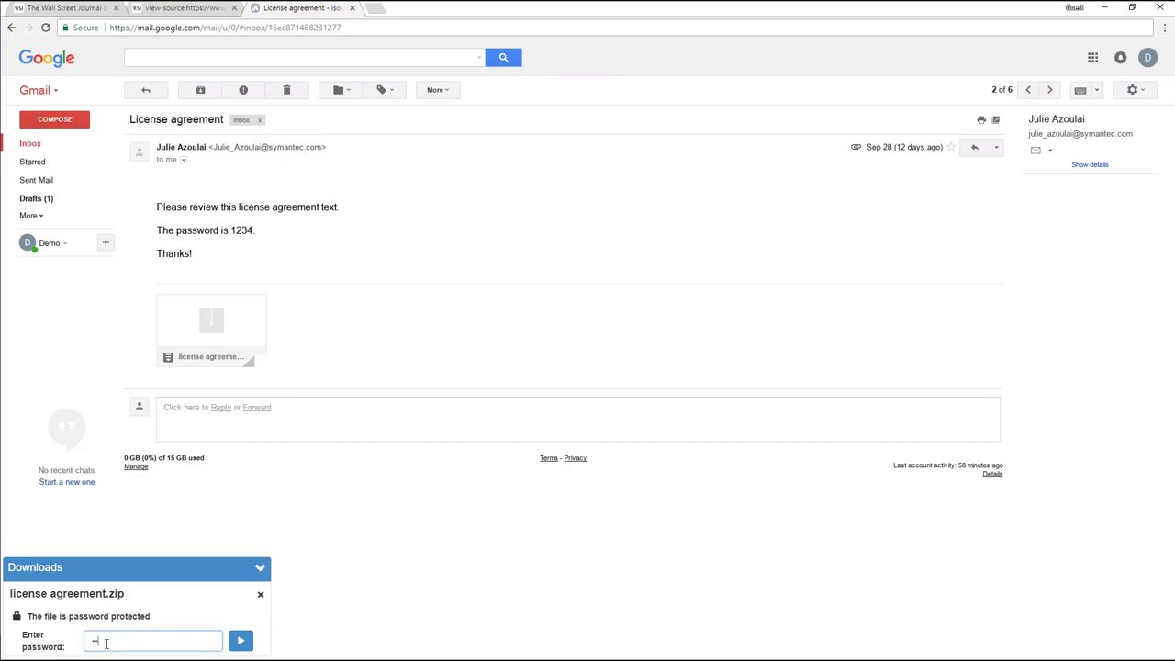
{"action": "left_click", "coordinate": [240, 642]}
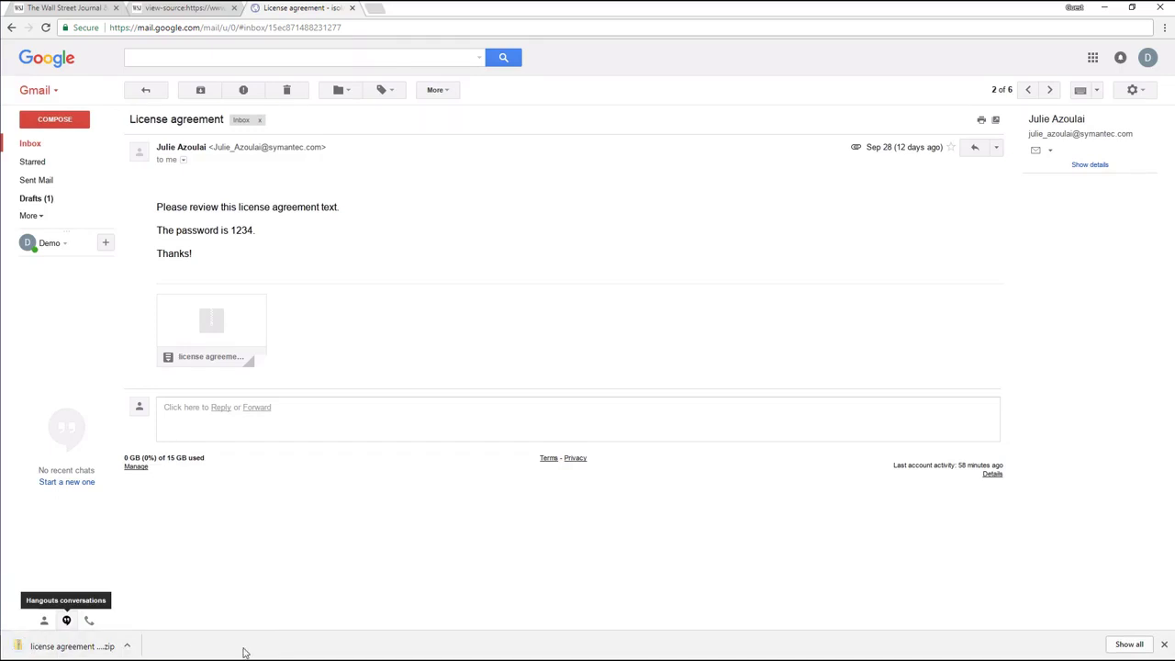
{"action": "left_click", "coordinate": [1164, 647]}
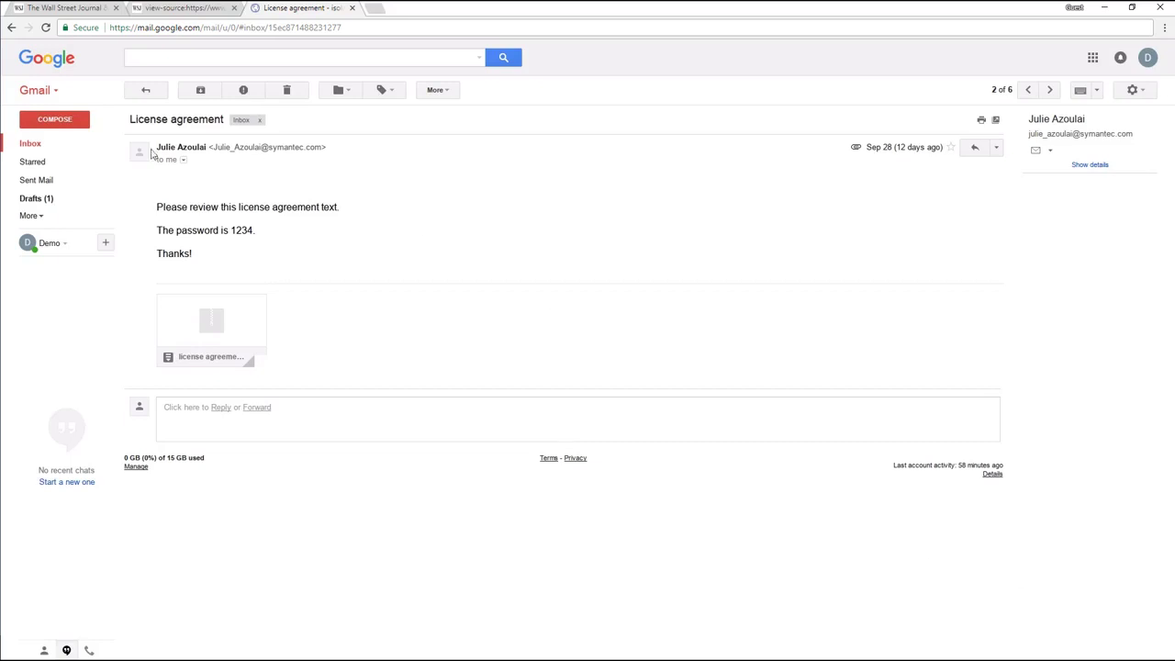
{"action": "left_click", "coordinate": [29, 145]}
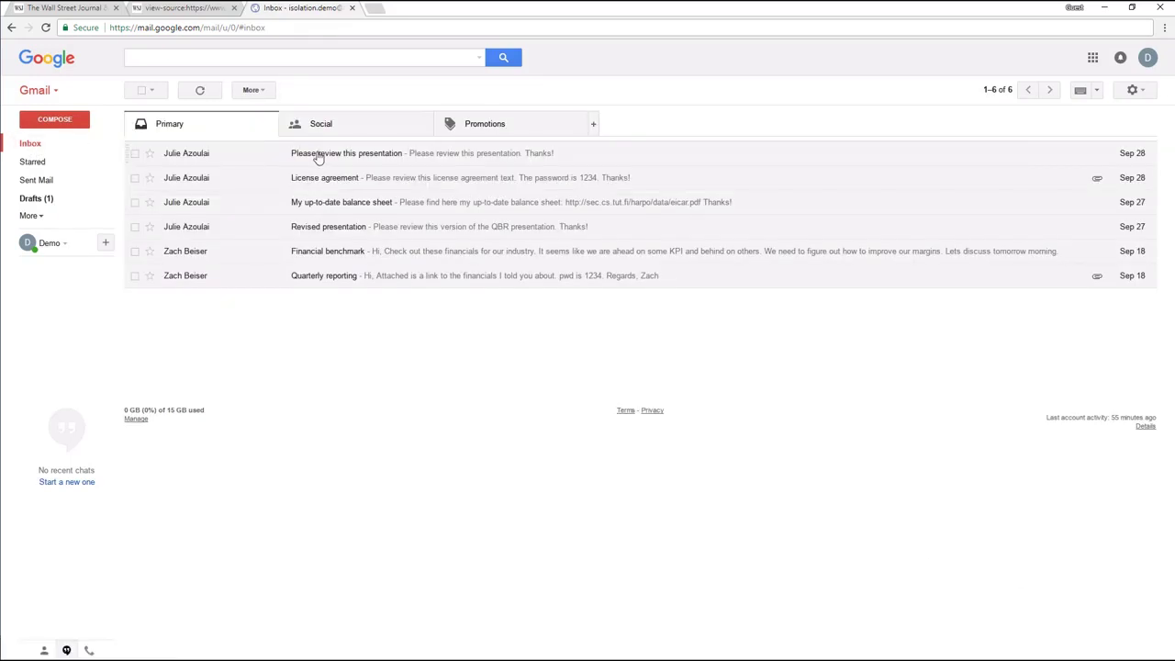
Open the 'Please review this presentation' email and follow its presentation link
{"action": "left_click", "coordinate": [319, 155]}
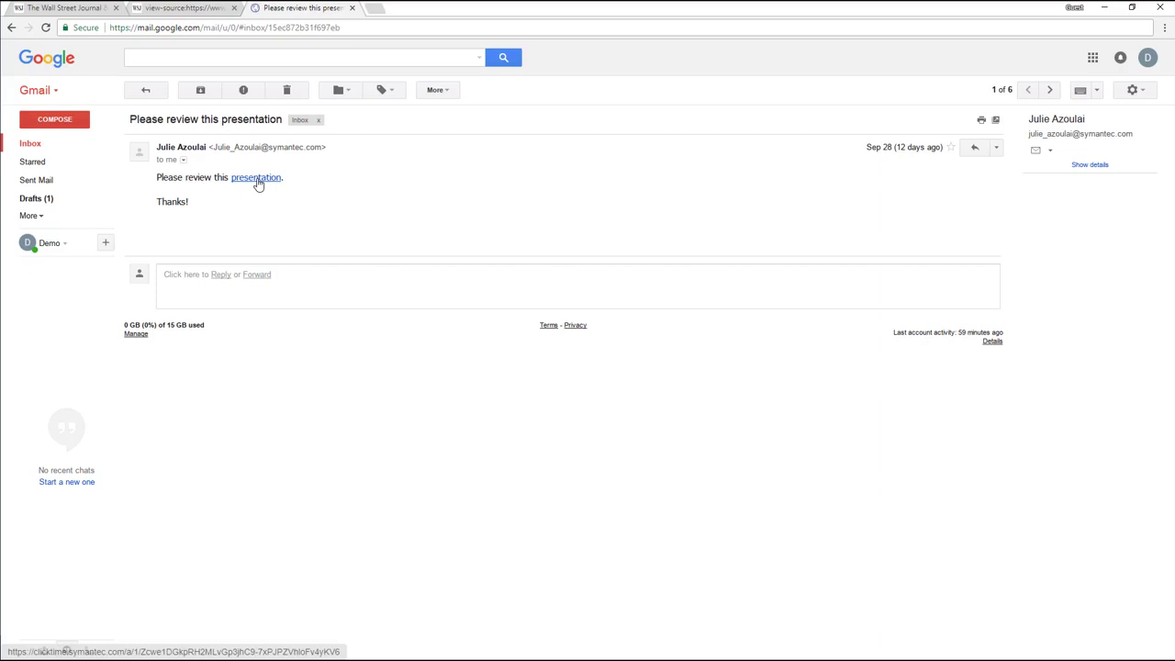
{"action": "left_click", "coordinate": [257, 178]}
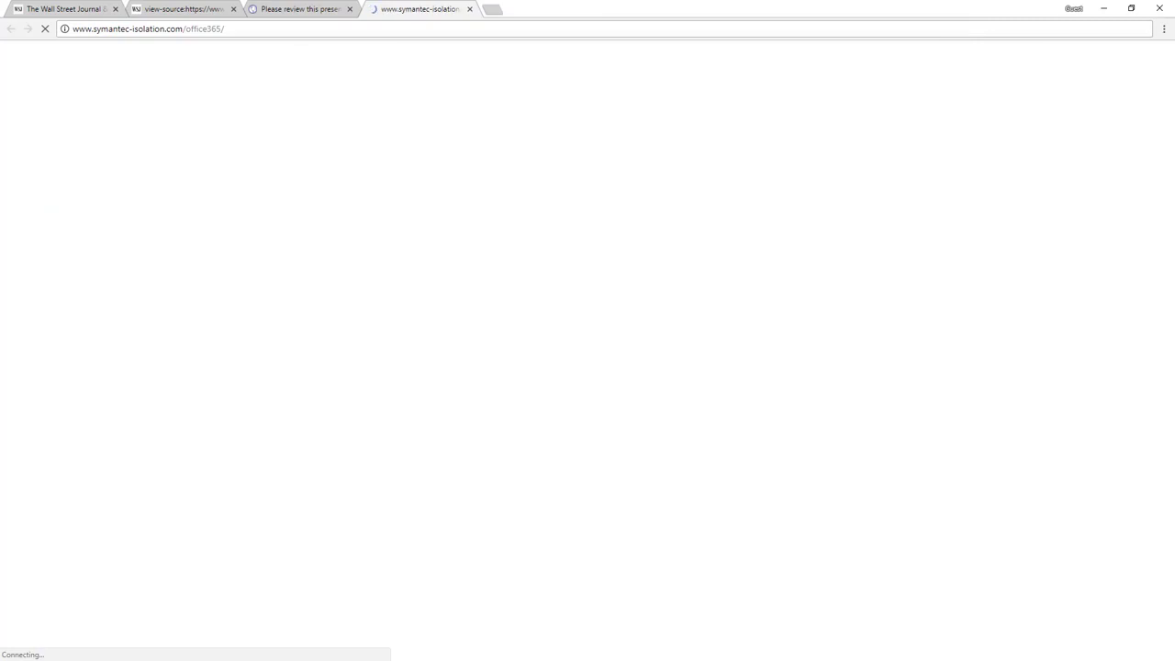